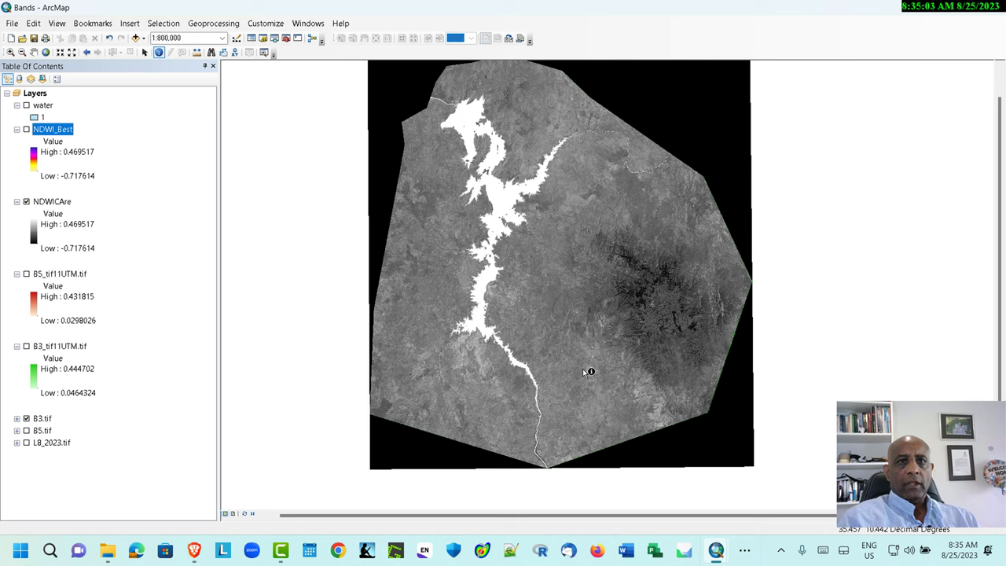
# Identify the NDWICAre pixel values at two points in the reservoir and one on the land east of it
pyautogui.click(509, 201)
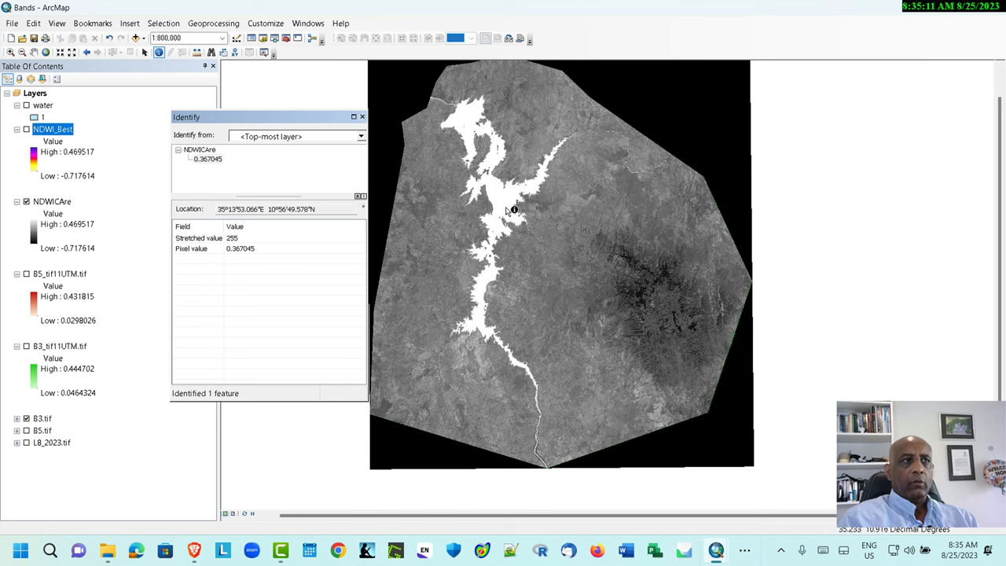
pyautogui.click(553, 268)
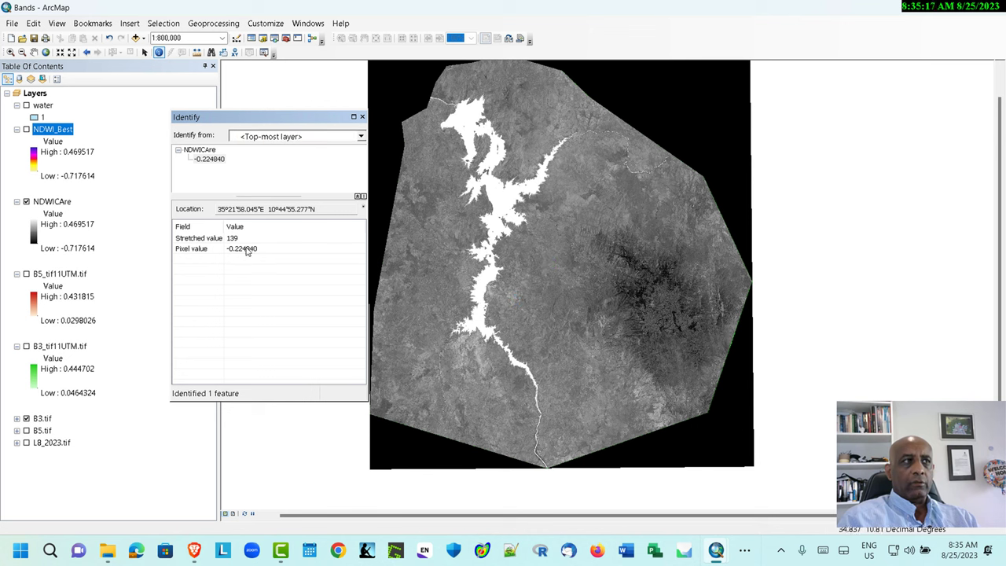
pyautogui.click(501, 203)
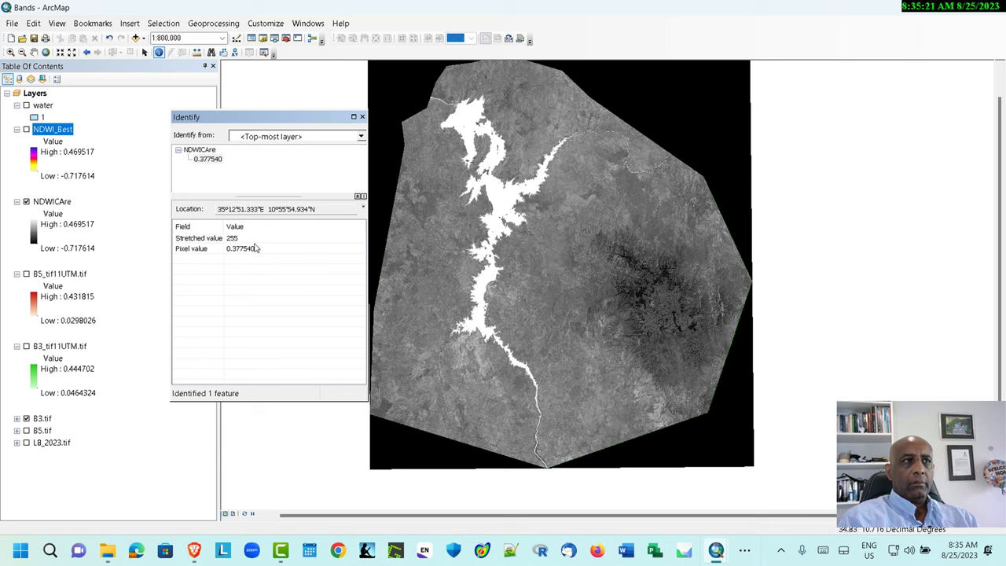
pyautogui.click(362, 117)
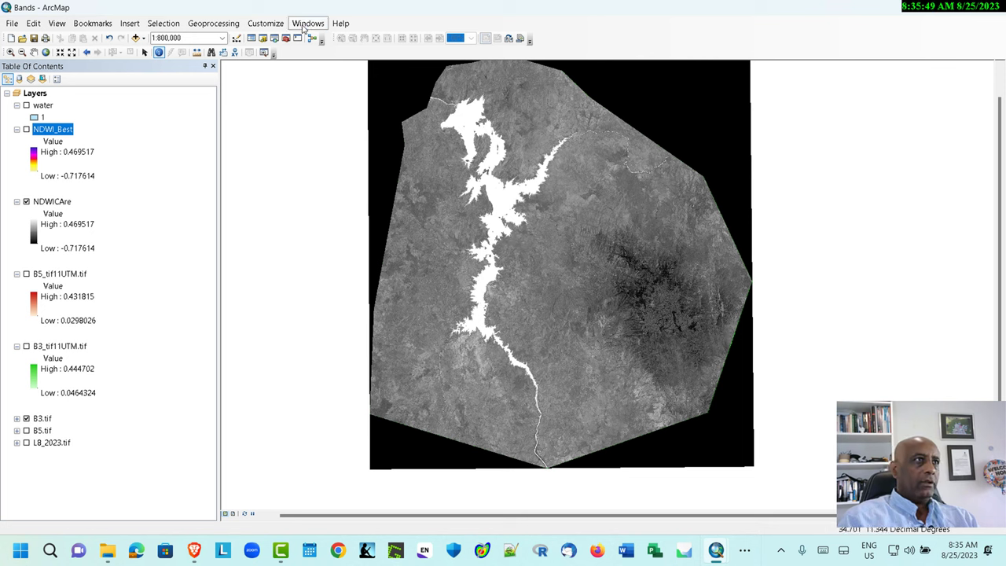
# Open ArcToolbox to access the geoprocessing tools
pyautogui.click(338, 24)
pyautogui.moveTo(307, 23)
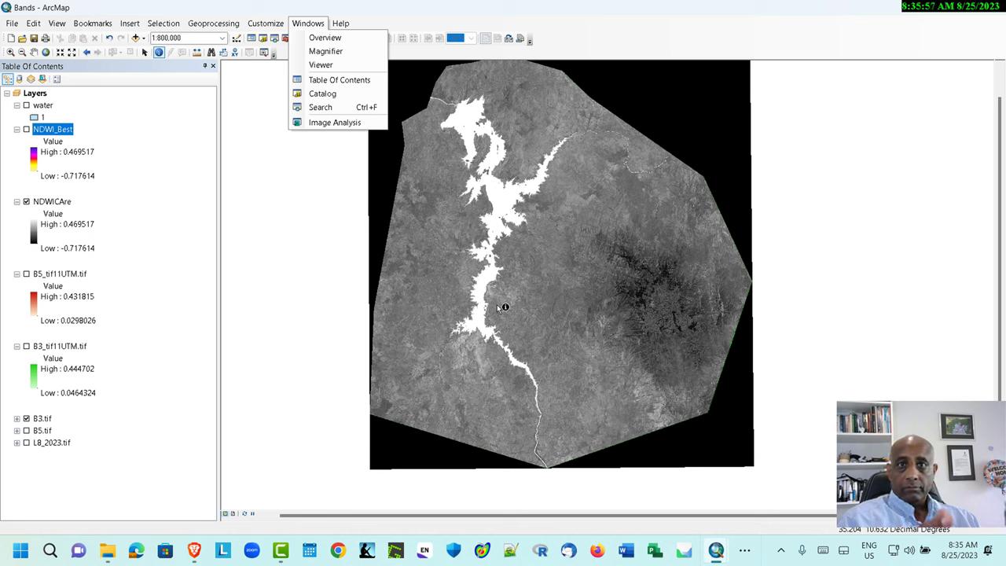
pyautogui.click(289, 40)
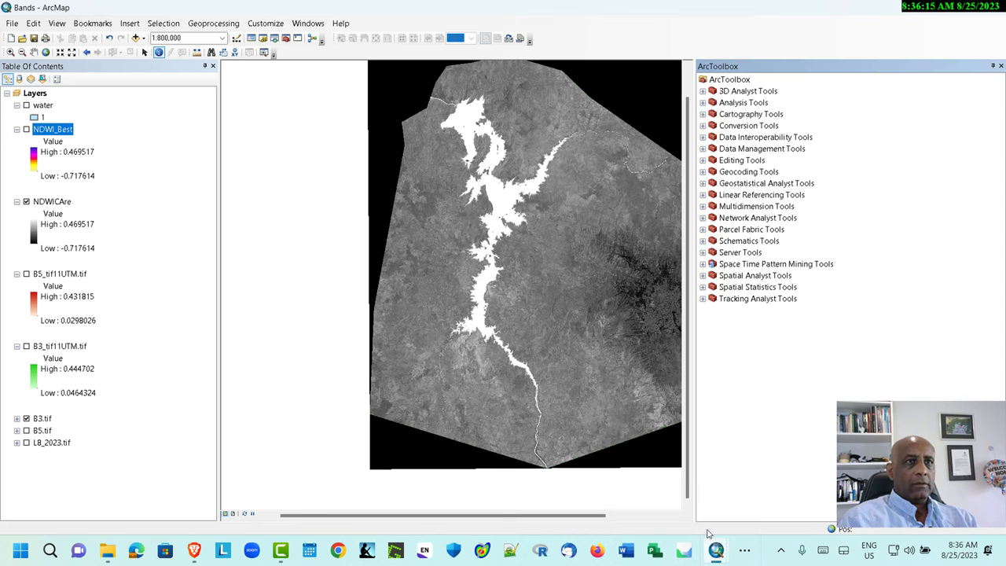
pyautogui.click(703, 149)
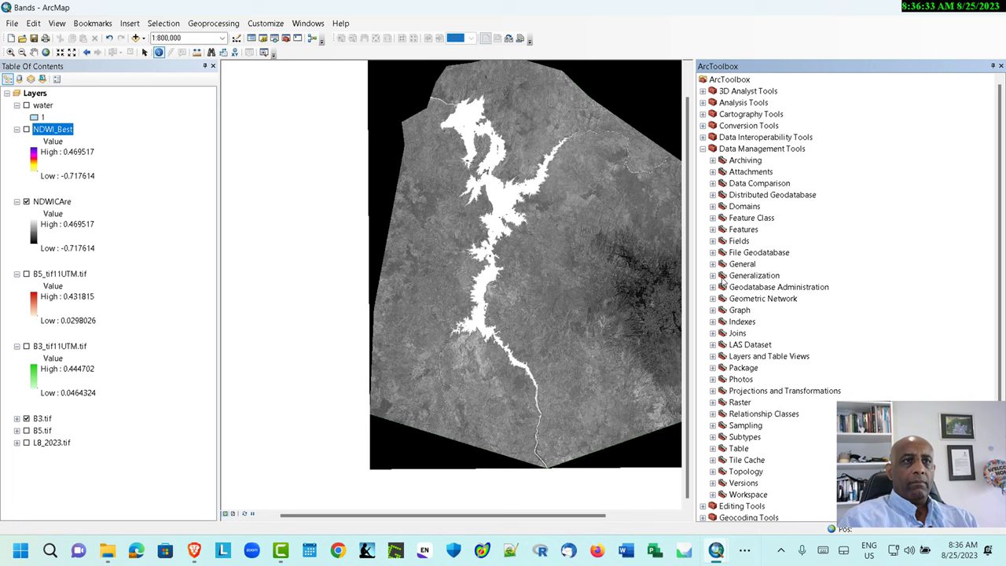
pyautogui.click(713, 356)
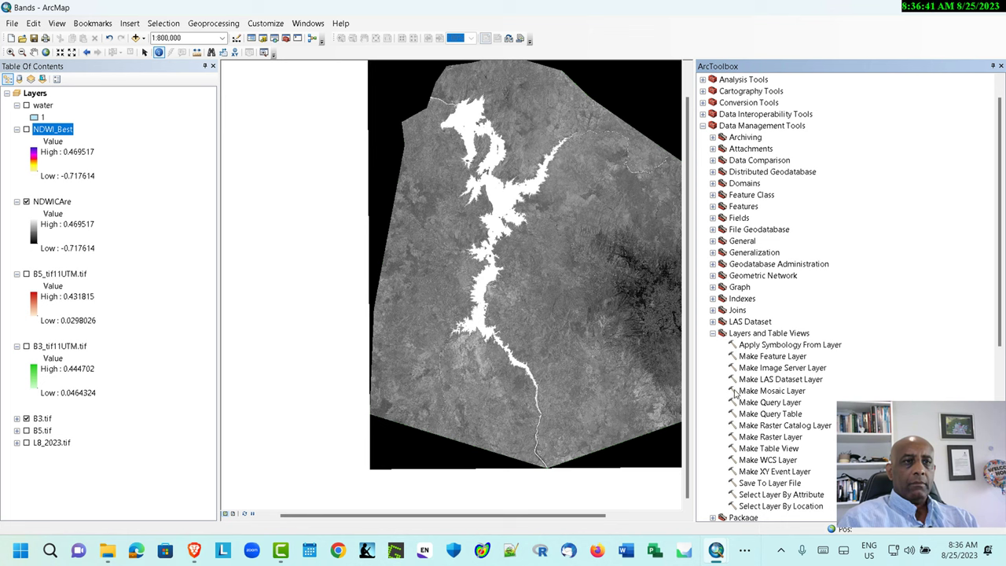
pyautogui.click(754, 438)
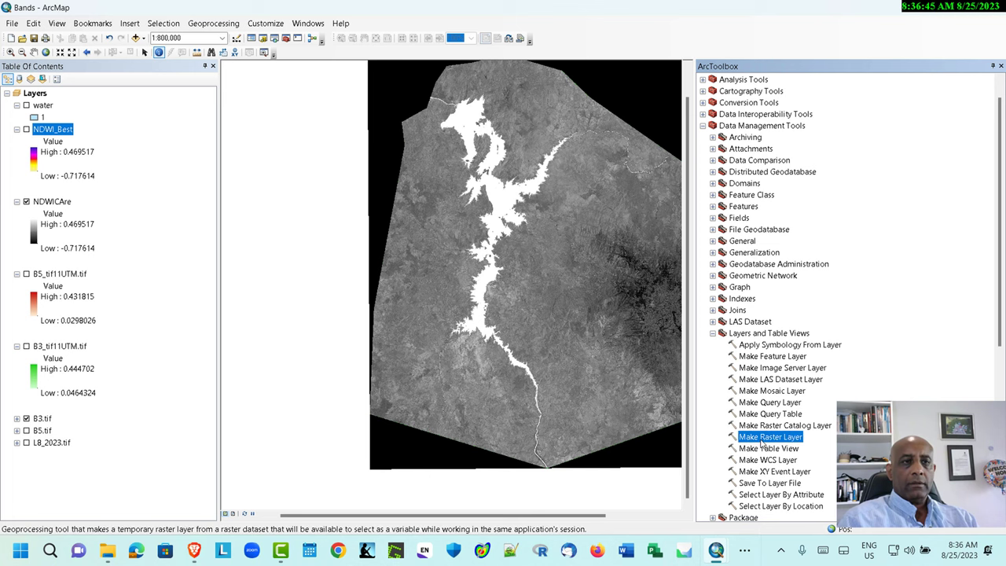
pyautogui.doubleClick(761, 440)
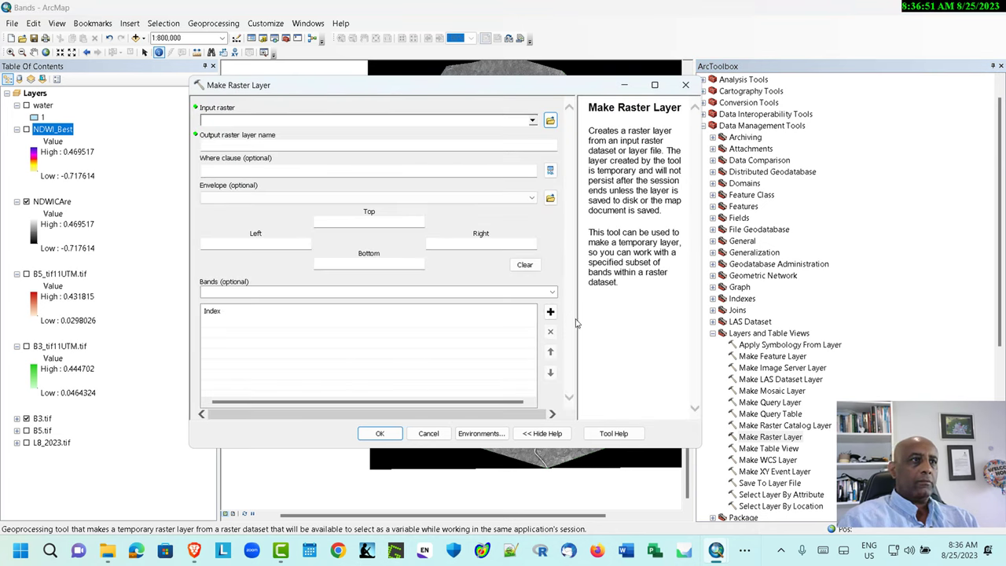
pyautogui.click(554, 293)
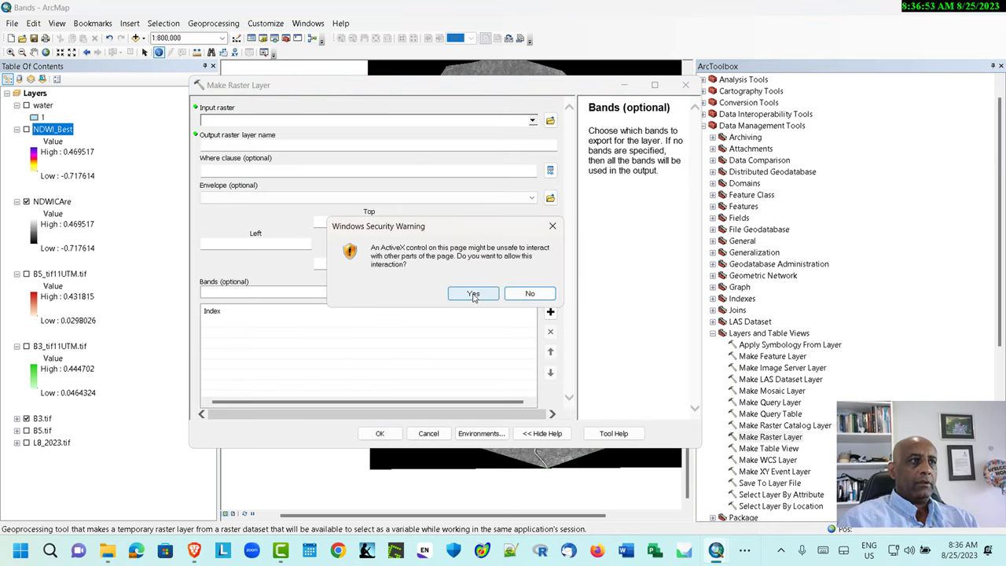
pyautogui.click(471, 293)
pyautogui.click(552, 295)
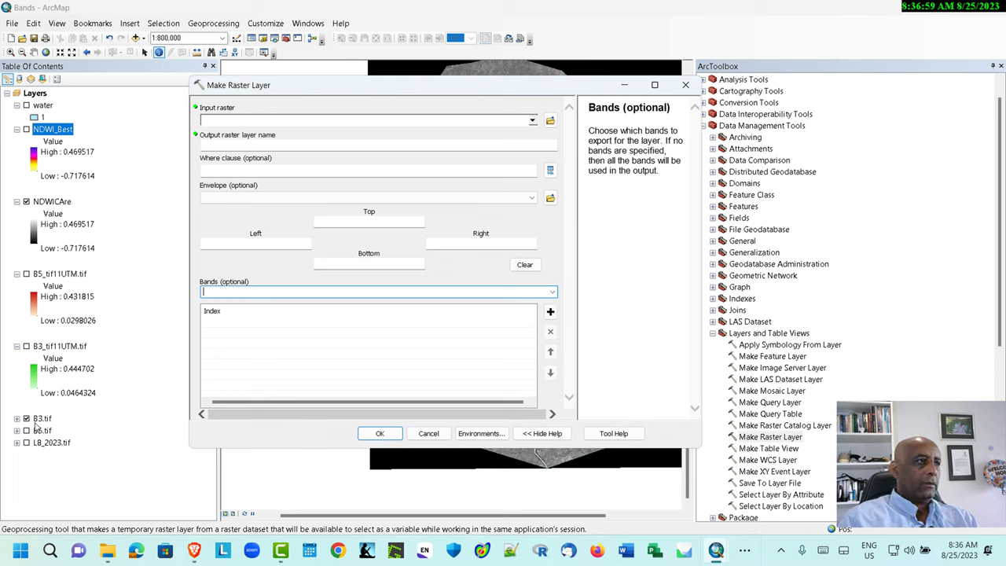
pyautogui.click(40, 419)
pyautogui.moveTo(39, 419); pyautogui.dragTo(309, 120)
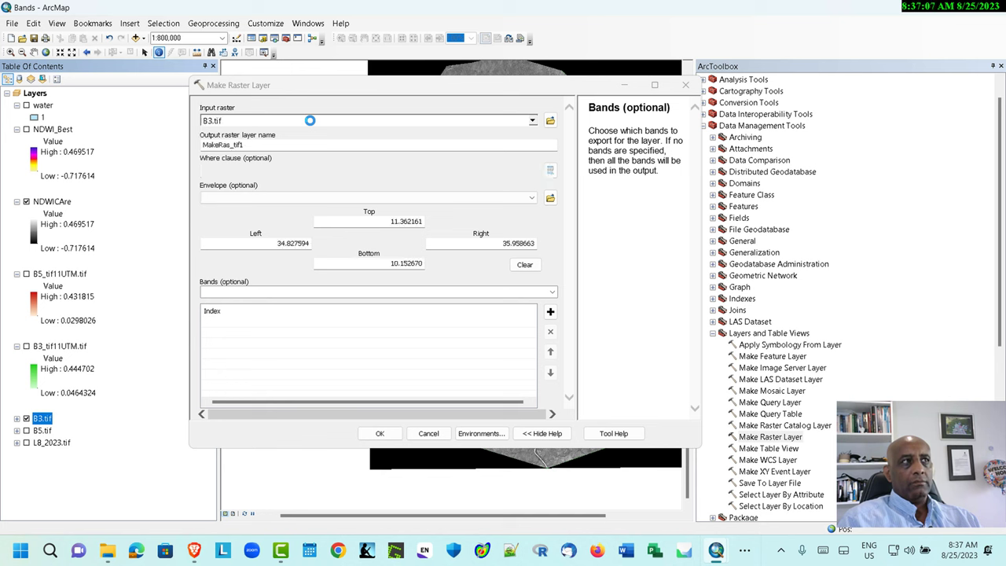
pyautogui.click(553, 292)
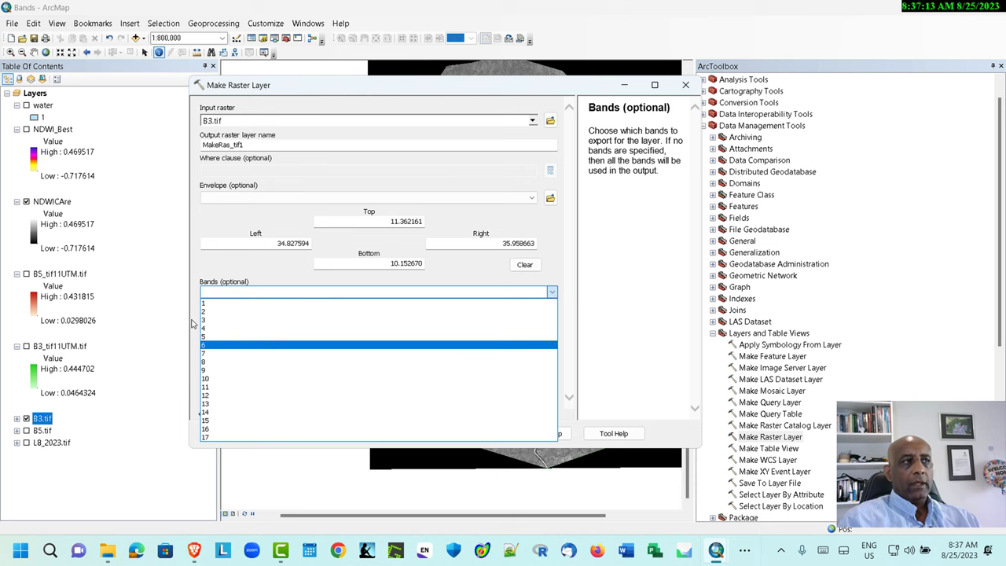
pyautogui.click(685, 85)
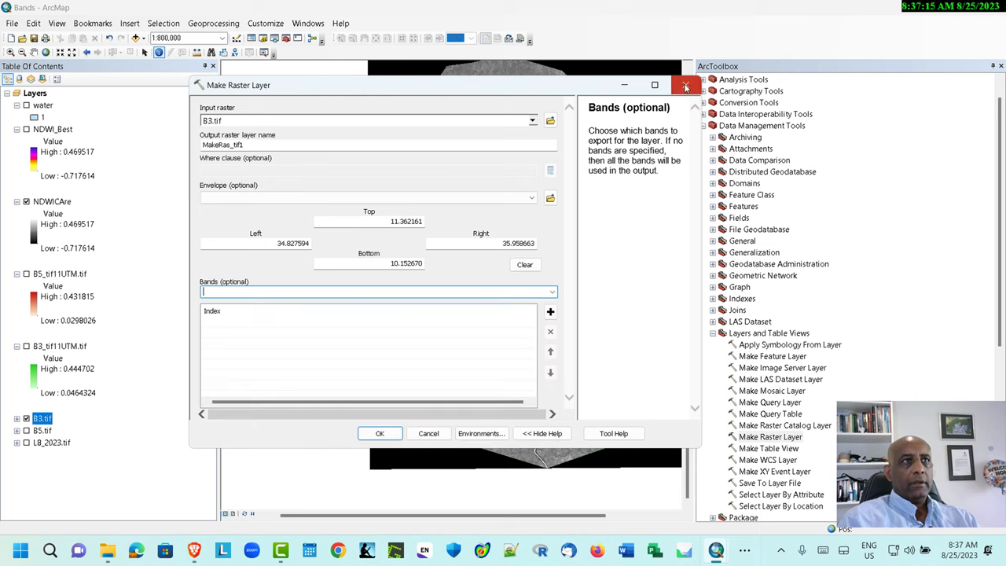
pyautogui.click(685, 85)
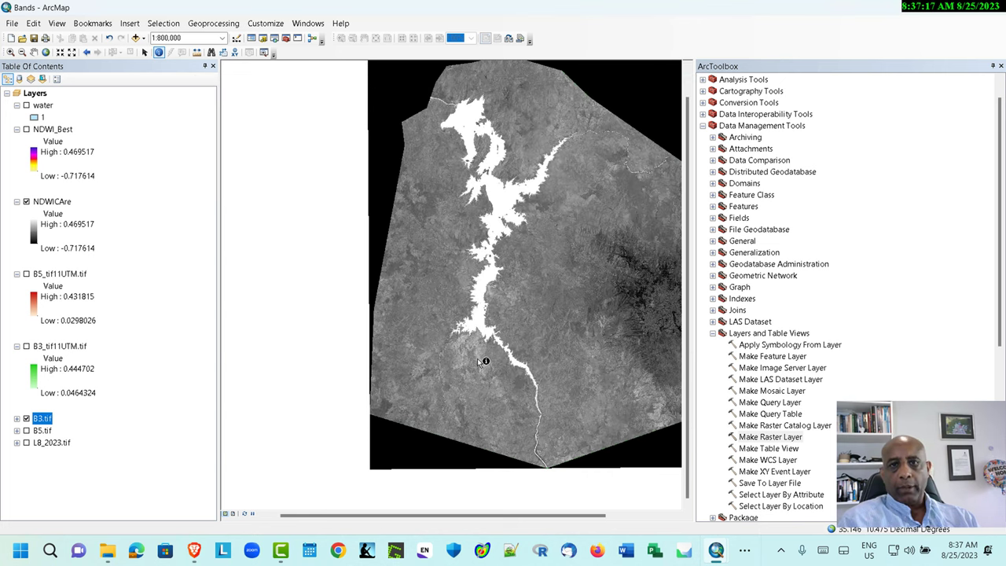
# Hide the NDWICAre layer and display the B3_tif11UTM.tif and B5_tif11UTM.tif layers, comparing the two bands
pyautogui.click(42, 277)
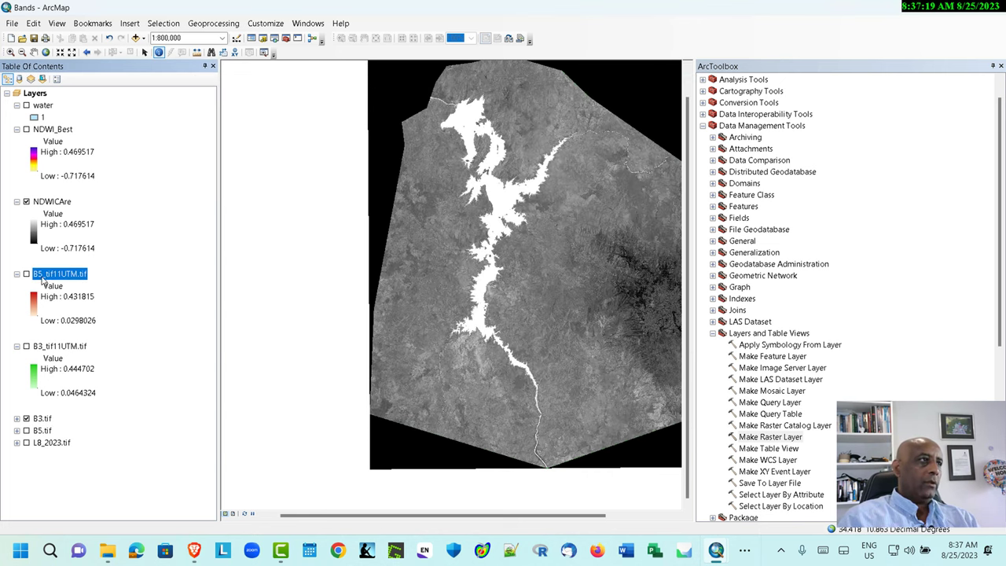
pyautogui.click(26, 274)
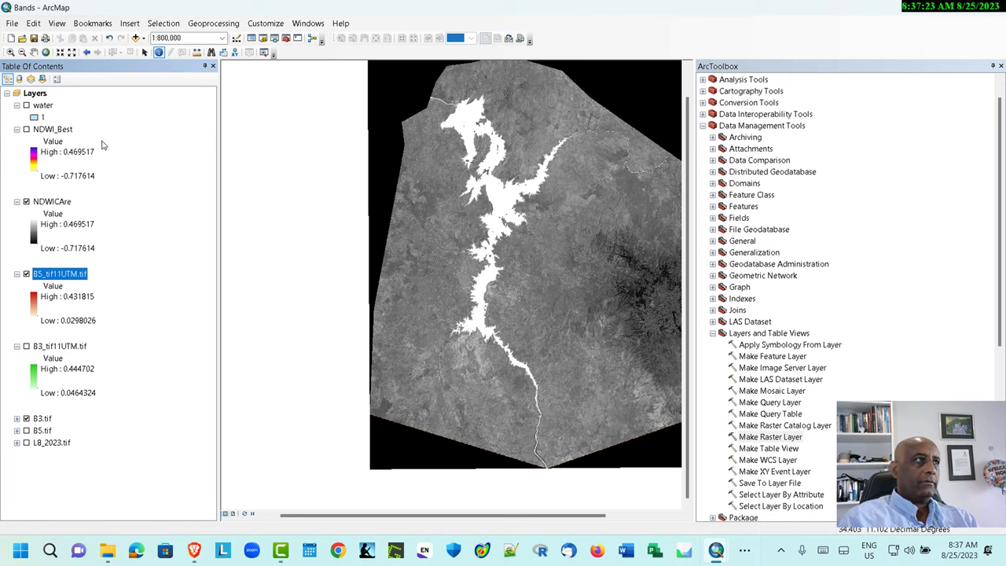
pyautogui.click(26, 201)
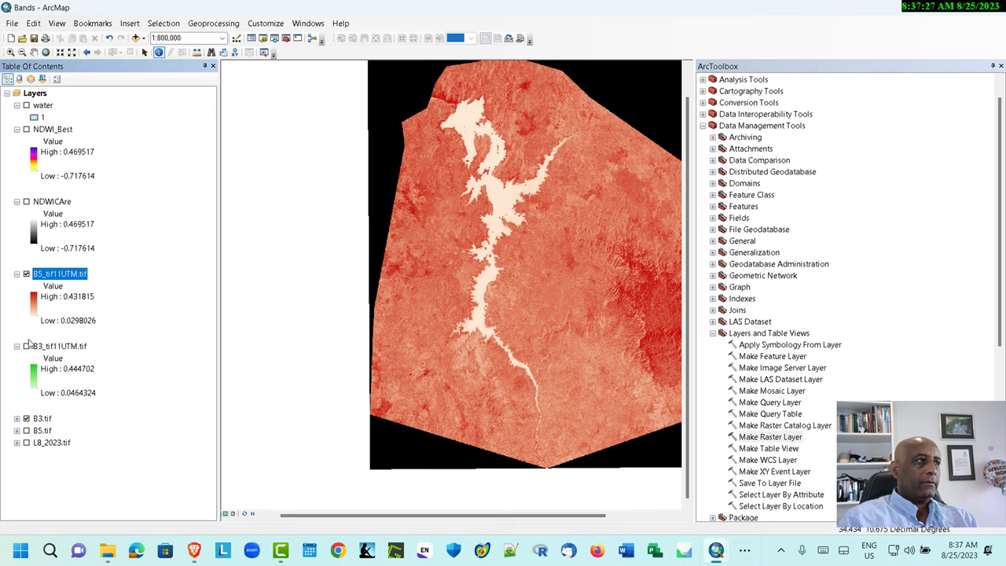
pyautogui.click(26, 273)
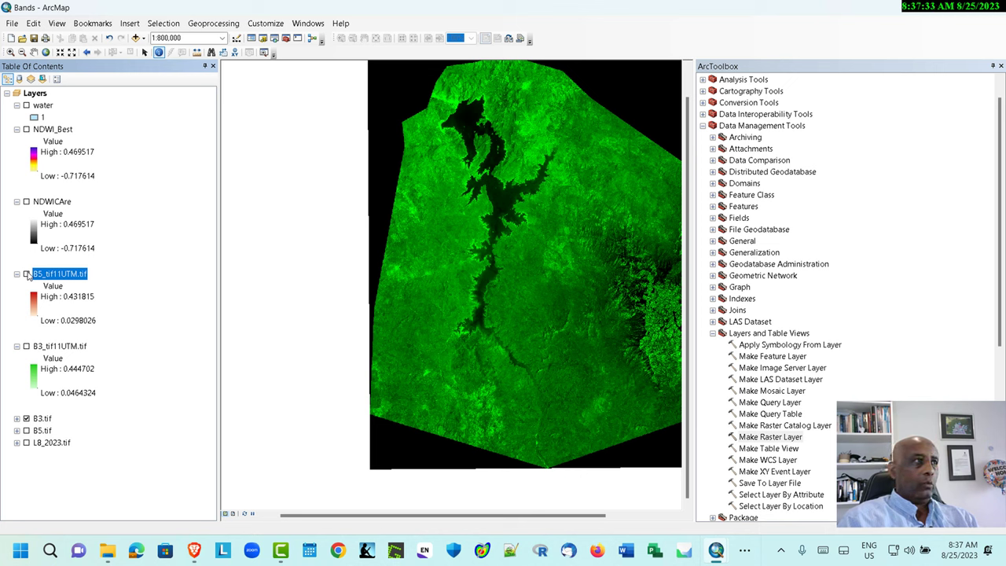
pyautogui.click(26, 346)
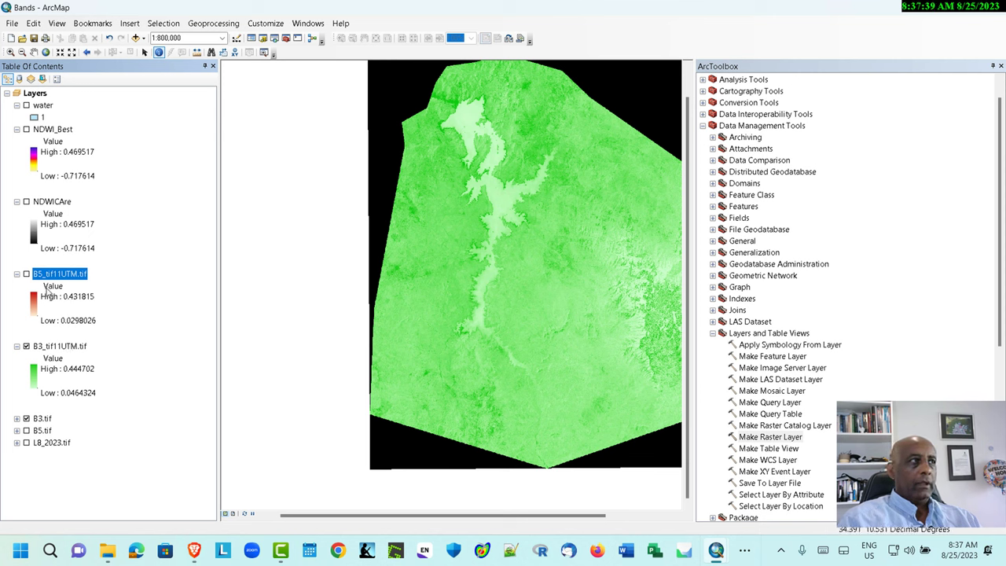
pyautogui.click(25, 274)
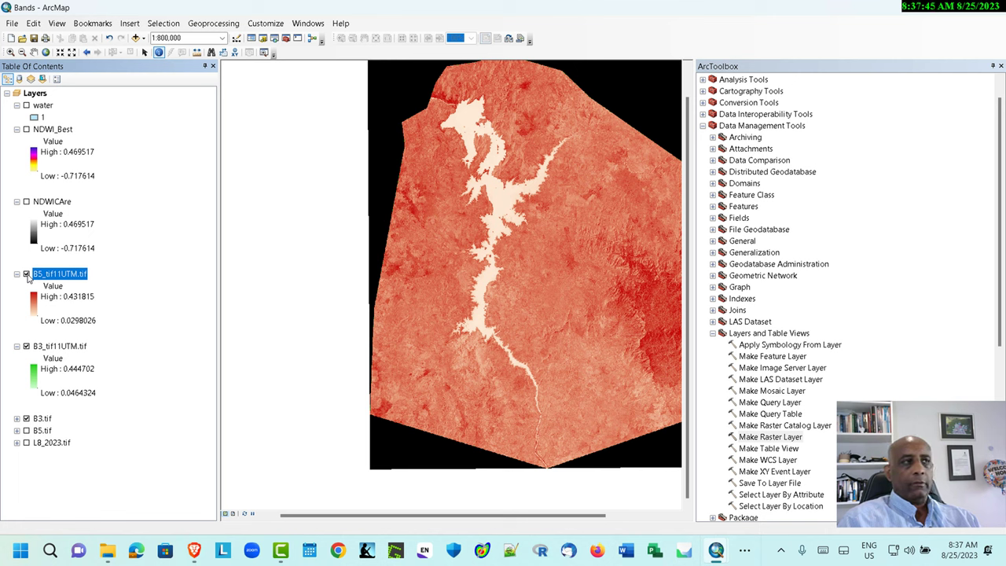
# Open the Raster Calculator from the Map Algebra set of the Spatial Analyst tools and allow its ActiveX interaction
pyautogui.click(713, 333)
pyautogui.click(702, 125)
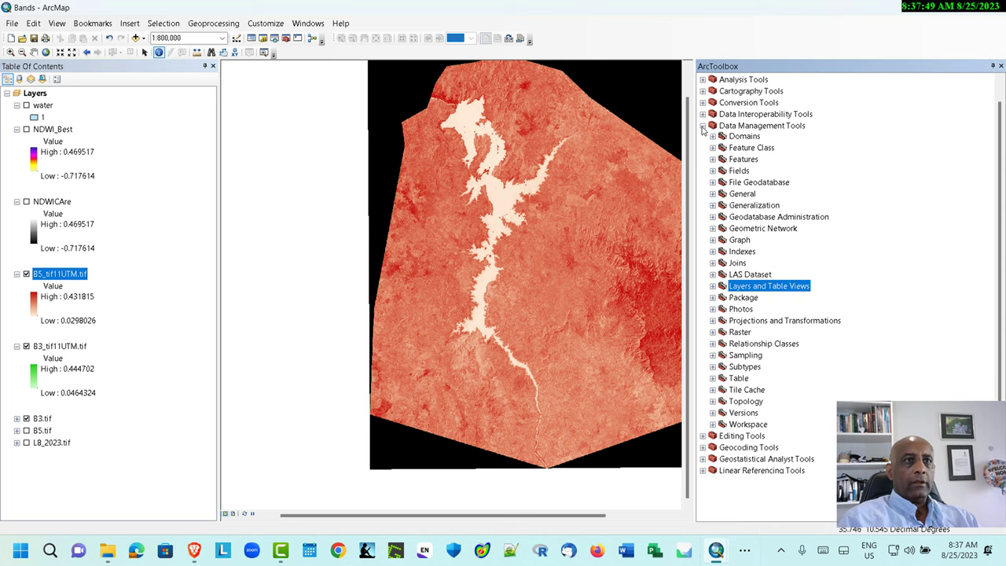
pyautogui.click(702, 275)
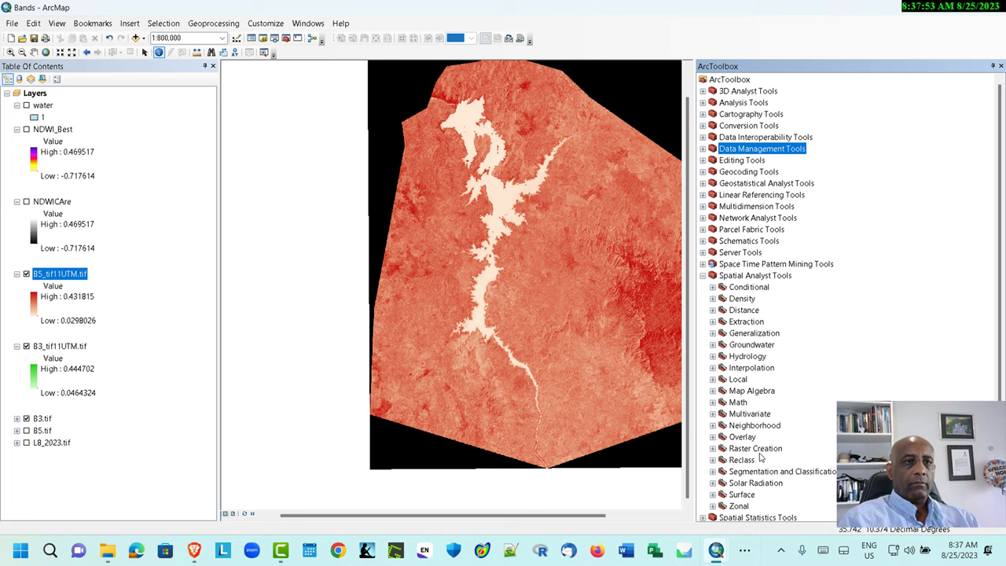
pyautogui.click(712, 391)
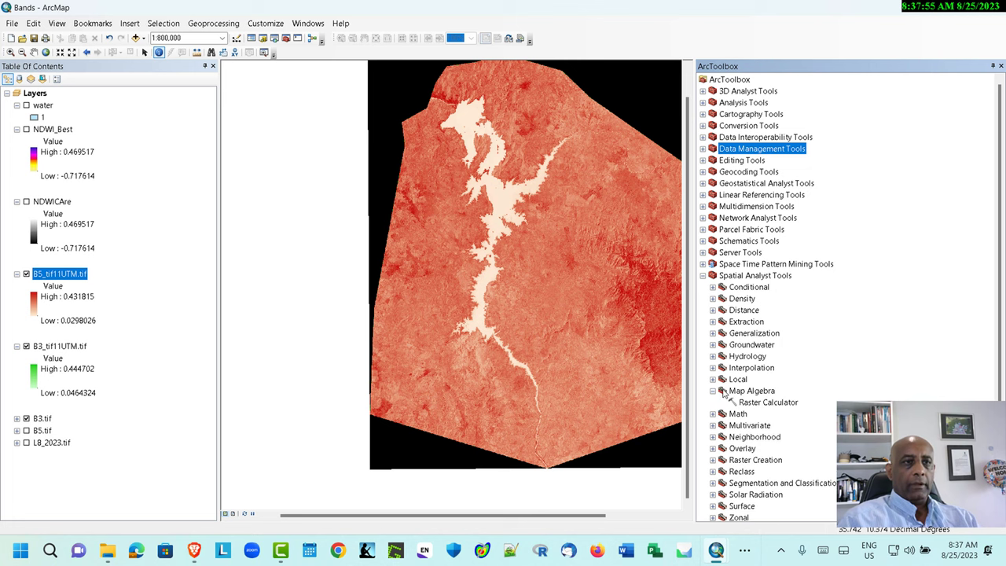
pyautogui.doubleClick(759, 402)
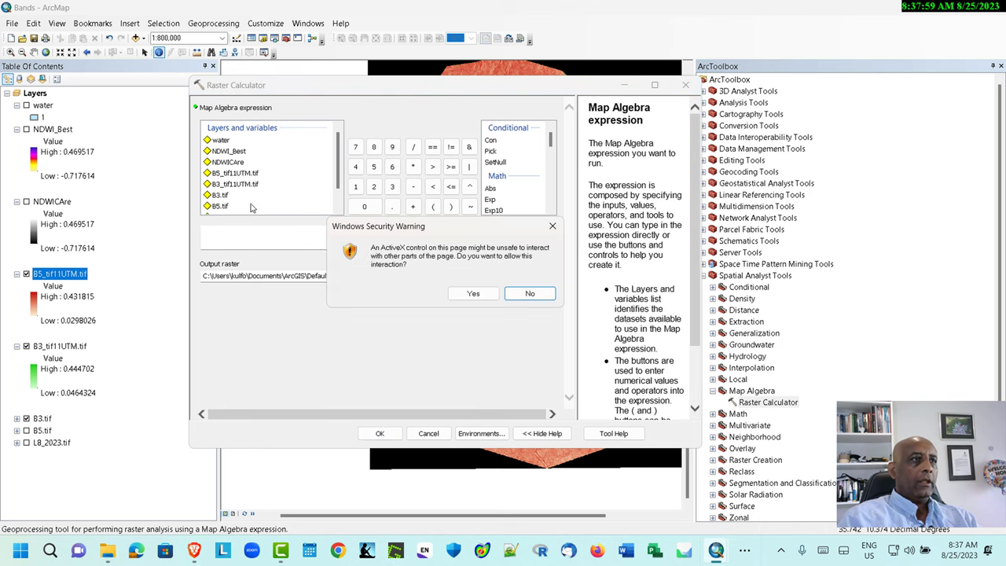
pyautogui.click(481, 296)
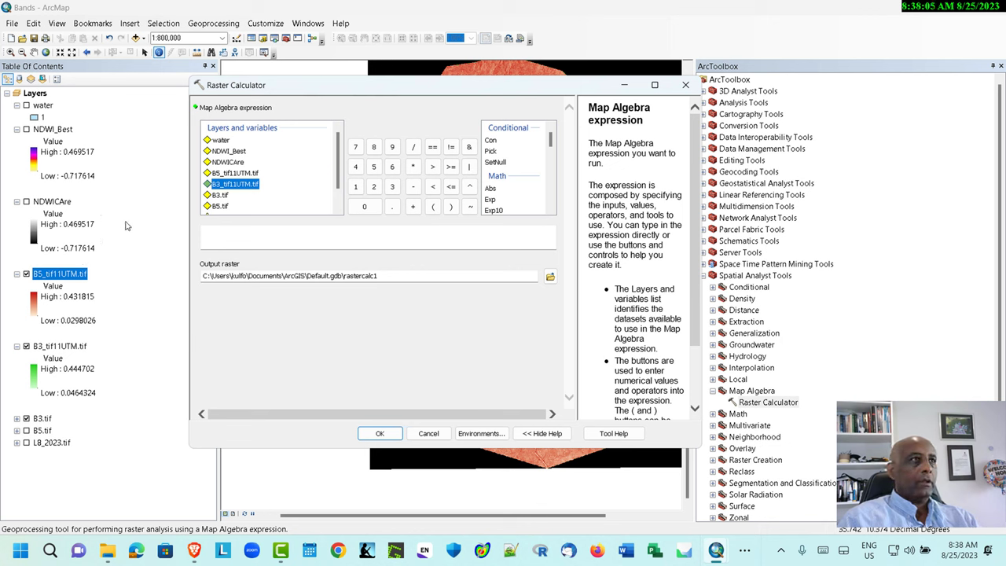
# Start the map algebra expression with the Float function applied to the layer B3_tif11UTM.tif
pyautogui.click(243, 239)
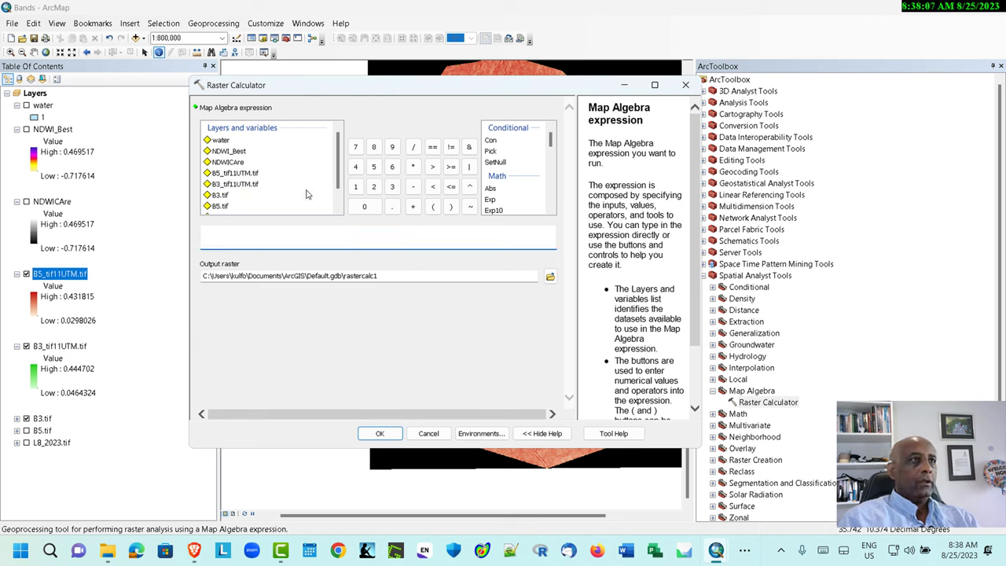
pyautogui.scroll(-1, 526, 194)
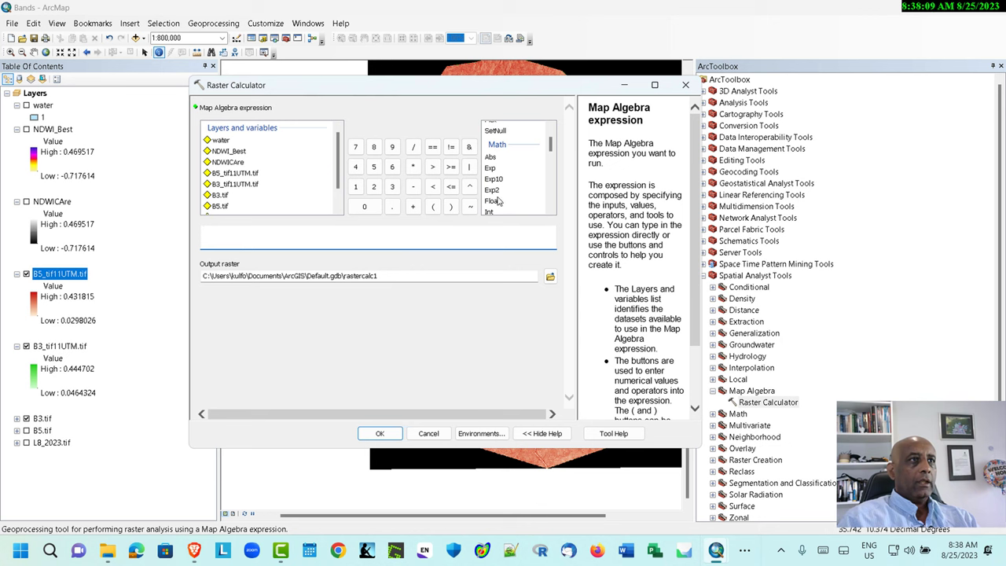
pyautogui.doubleClick(498, 202)
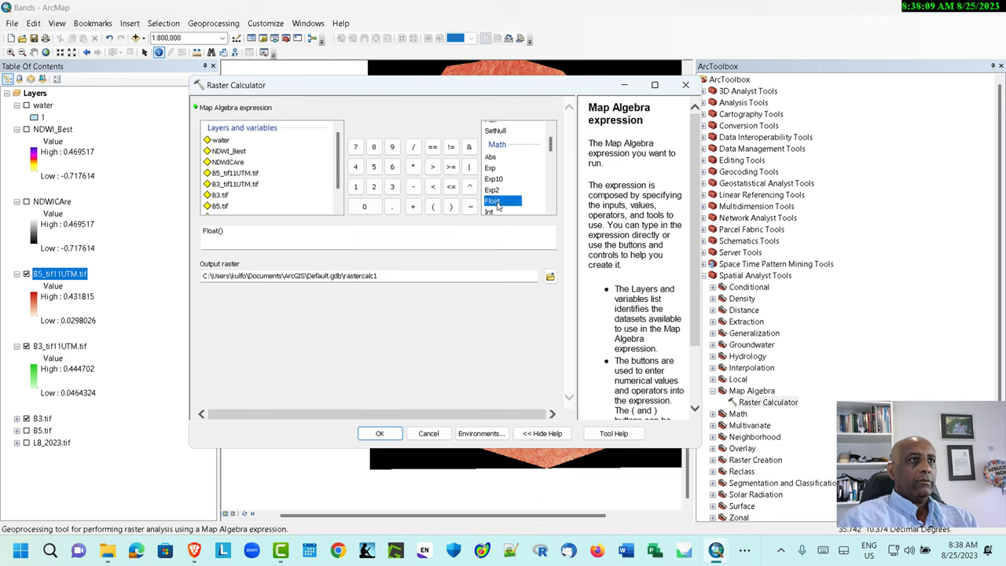
pyautogui.doubleClick(236, 184)
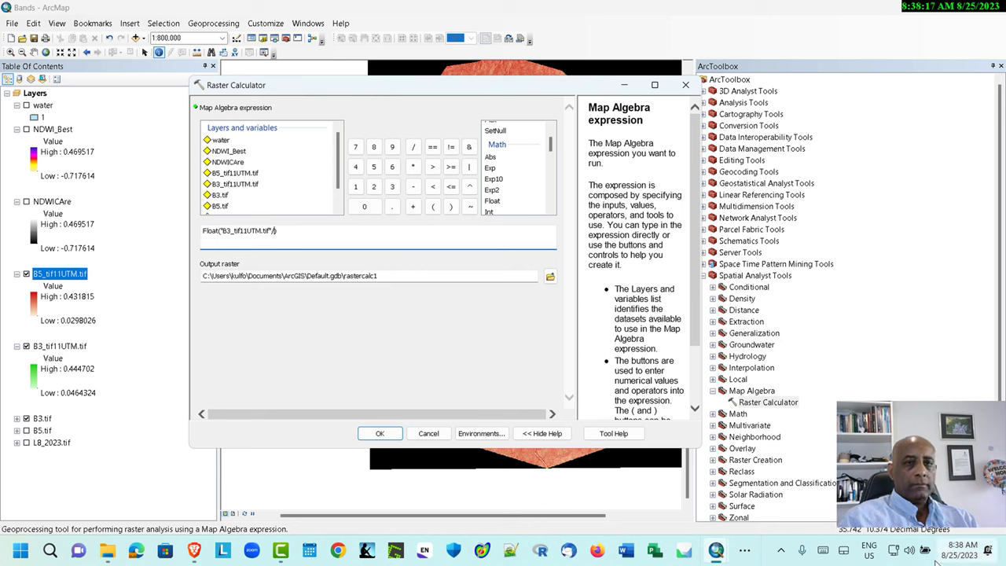
# Switch the keyboard input language to French and remove the stray slash from the expression
pyautogui.click(868, 548)
pyautogui.click(817, 422)
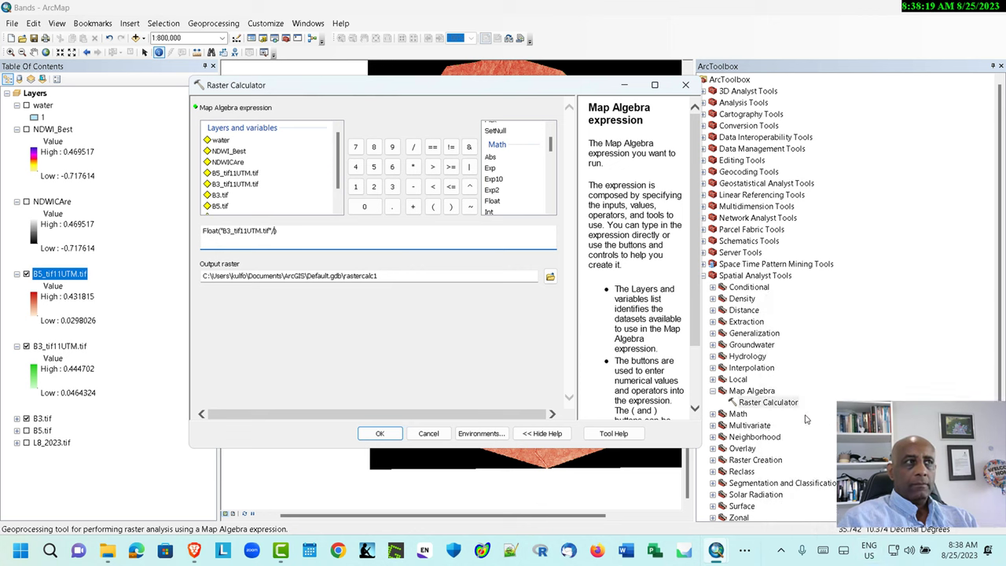
pyautogui.press('BackSpace')
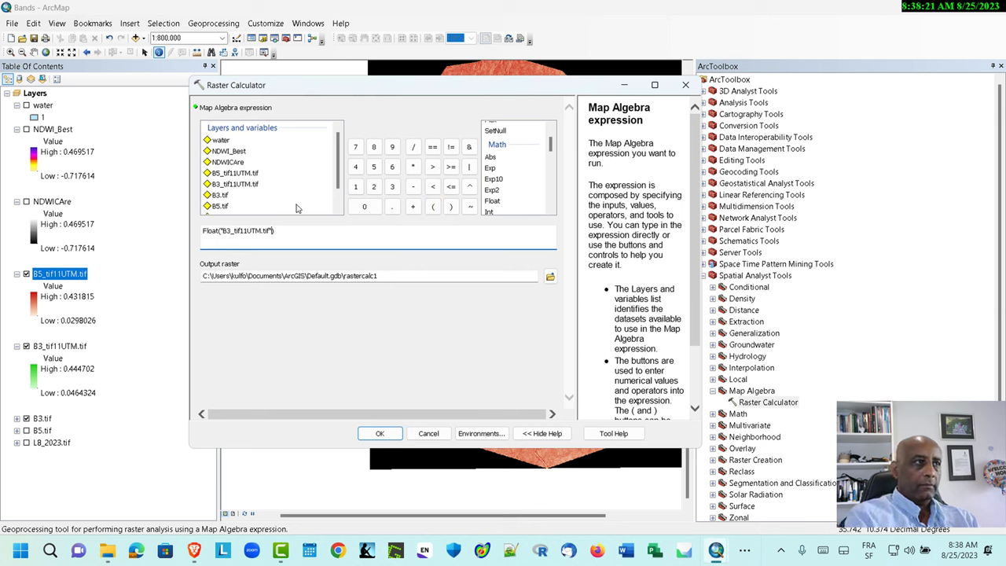
# Subtract B5_tif11UTM.tif inside the Float function so it reads Float("B3_tif11UTM.tif" - "B5_tif11UTM.tif")
pyautogui.click(412, 186)
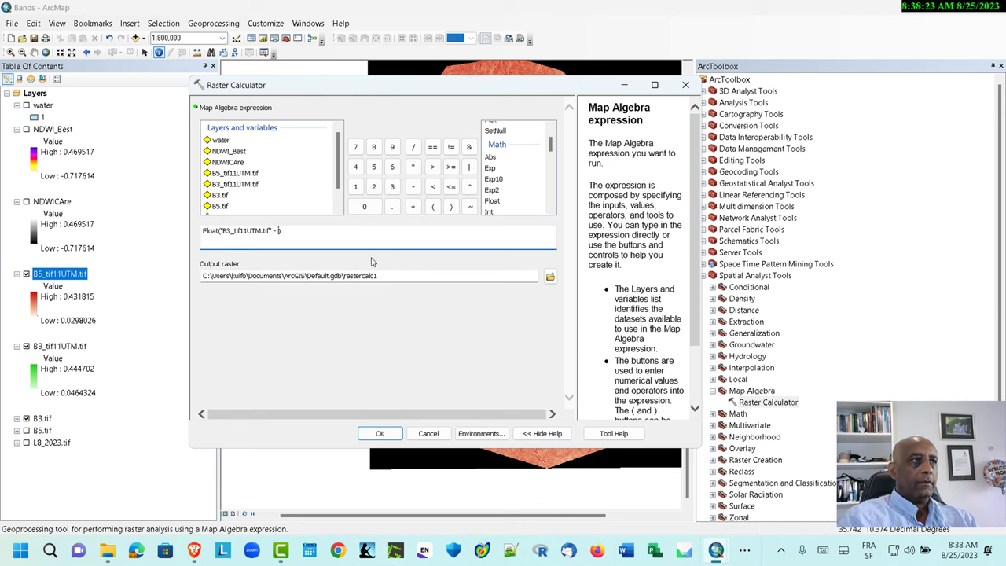
pyautogui.click(245, 176)
pyautogui.doubleClick(245, 178)
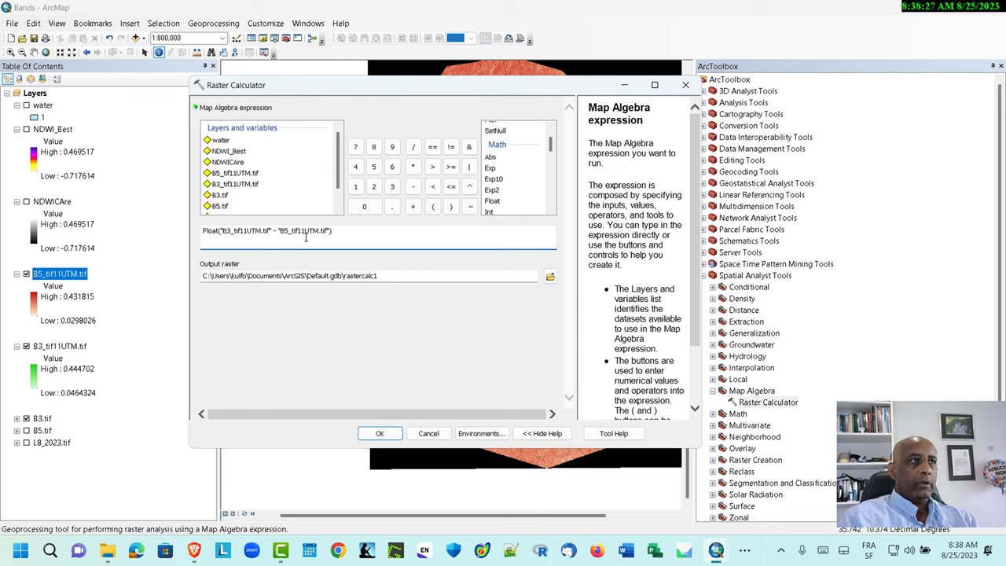
# Divide the expression by Float("B3_tif11UTM.tif" + "B5_tif11UTM.tif") to complete the NDWI formula
pyautogui.click(412, 147)
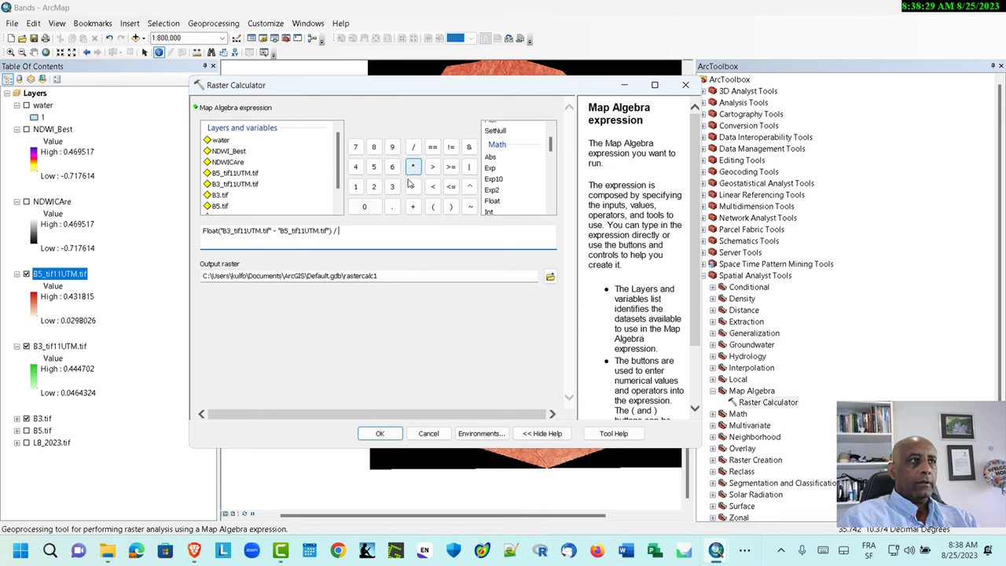
pyautogui.click(490, 201)
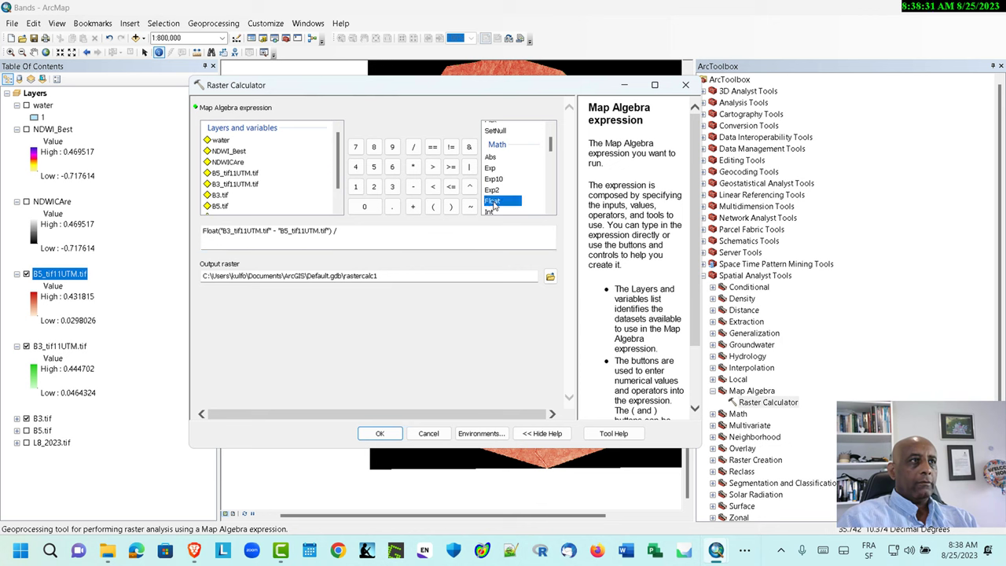
pyautogui.doubleClick(495, 202)
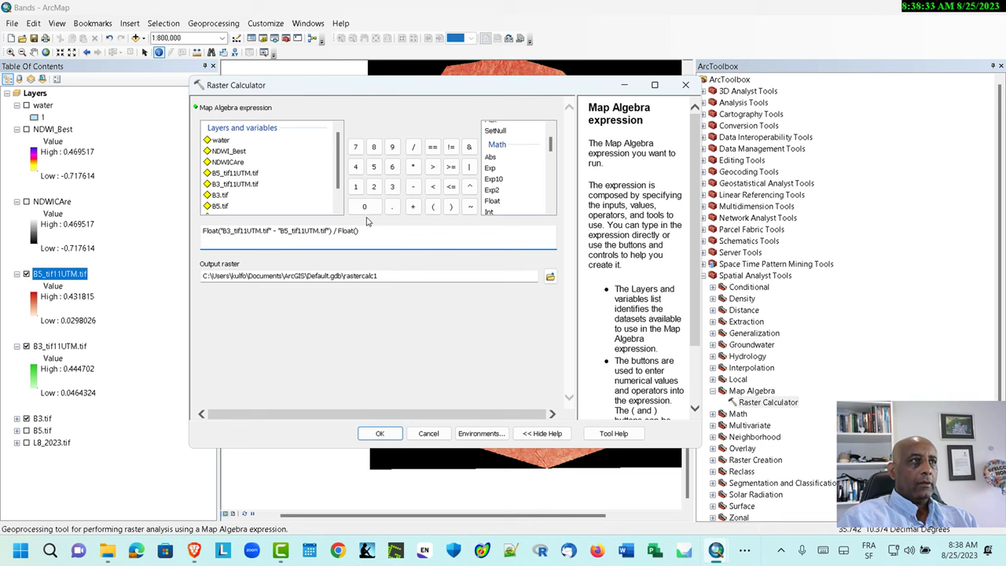
pyautogui.doubleClick(234, 184)
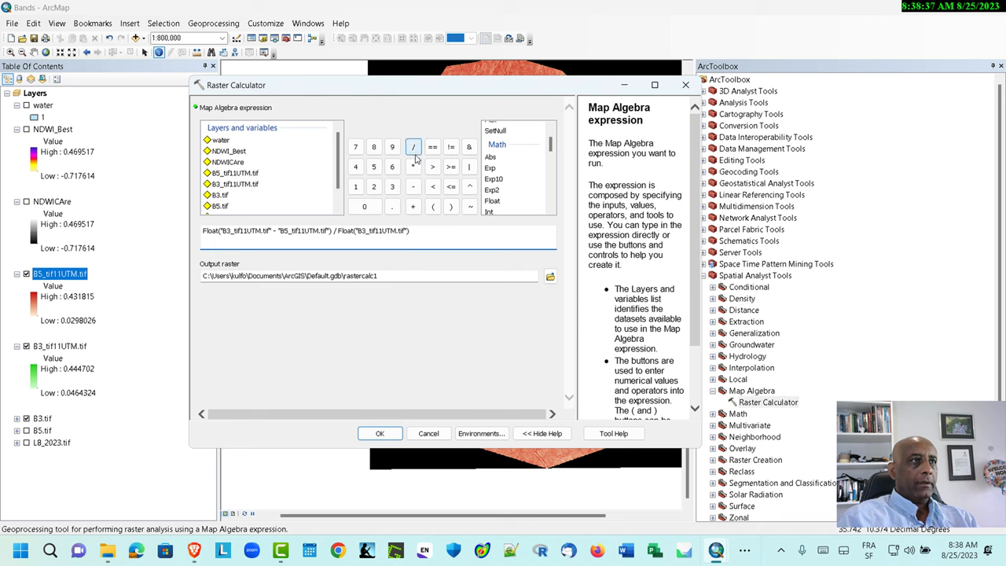
pyautogui.click(411, 208)
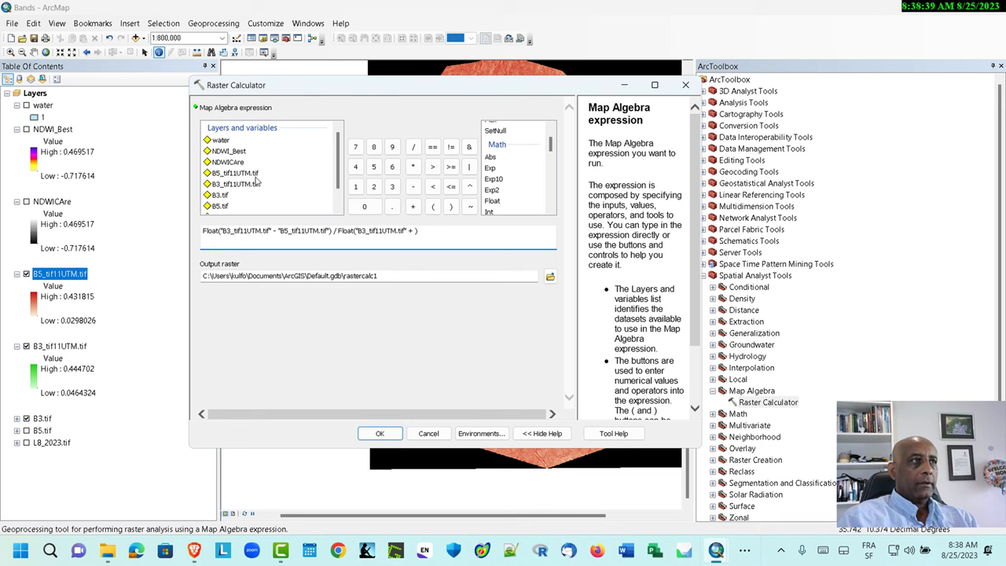
pyautogui.doubleClick(253, 176)
# Name the output raster NDWI_3 in Default.gdb and run the raster calculation
pyautogui.moveTo(343, 277); pyautogui.dragTo(415, 276)
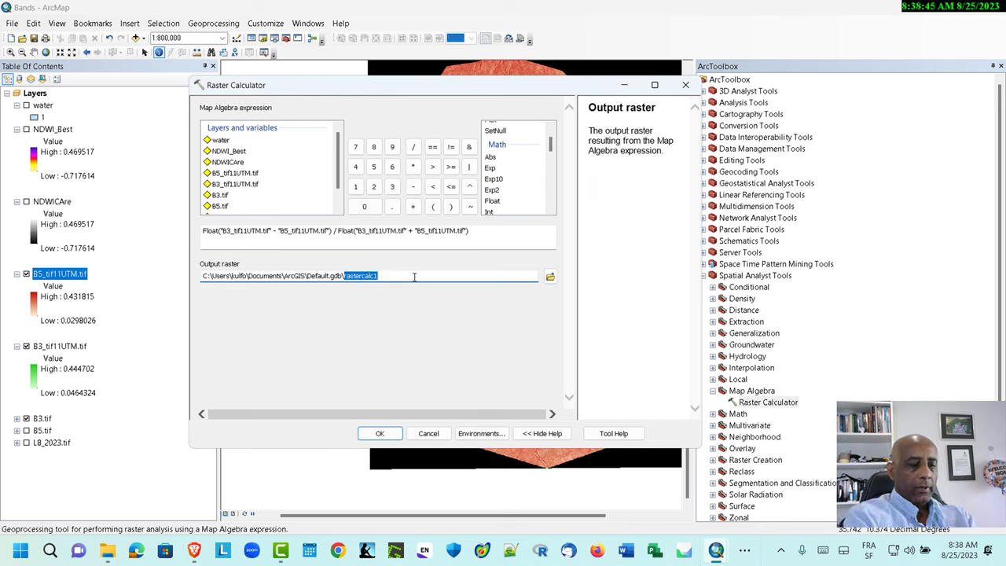
pyautogui.write('NDWI_3')
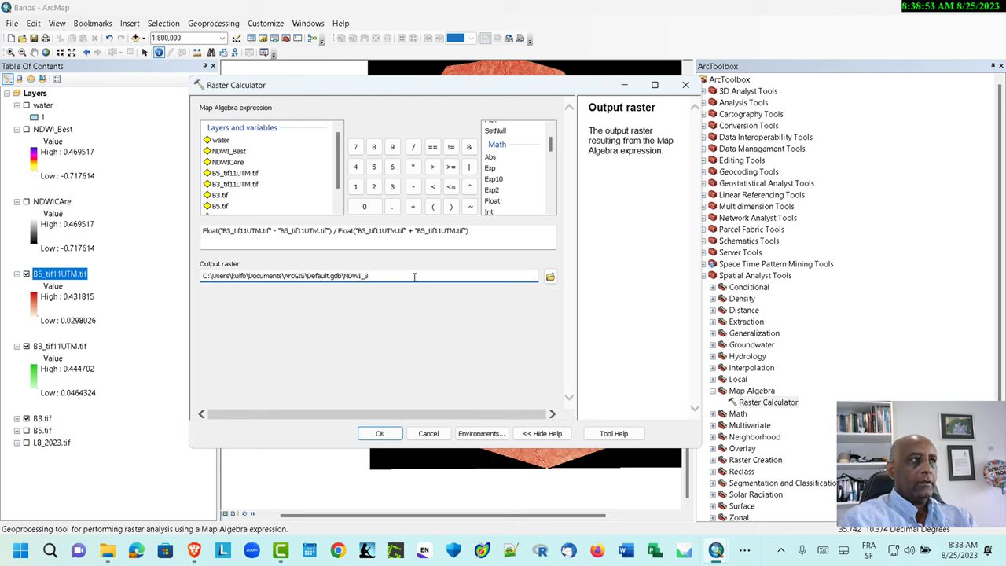
pyautogui.click(380, 433)
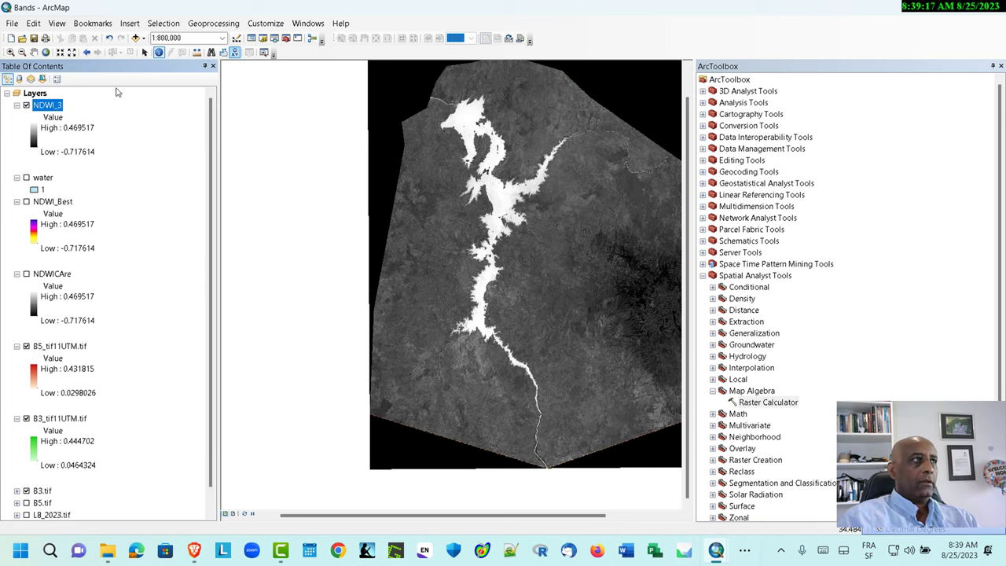
# Inspect the NDWI_3 raster along the water body and identify the value of a pixel beside it
pyautogui.scroll(-1, 461, 316)
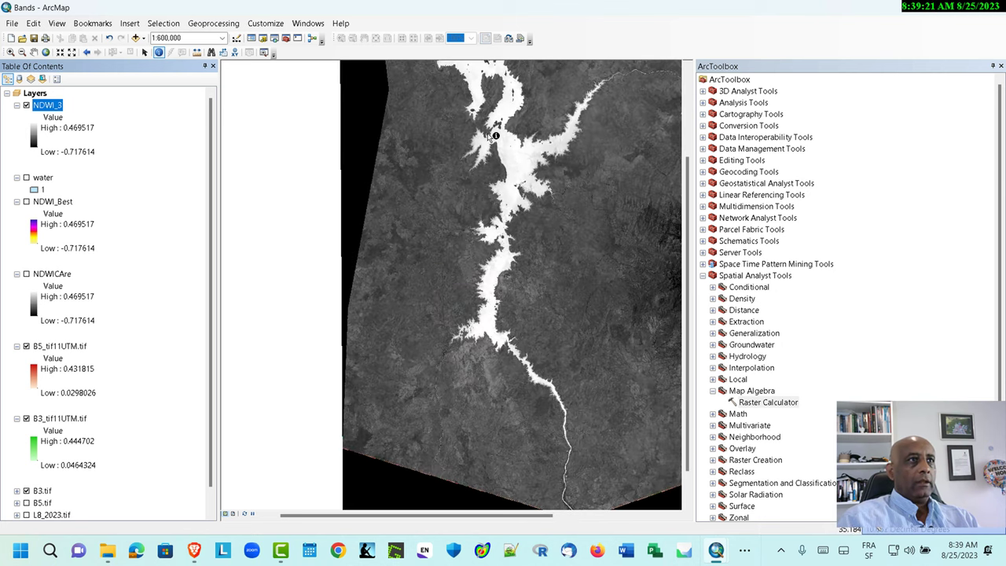
pyautogui.click(478, 303)
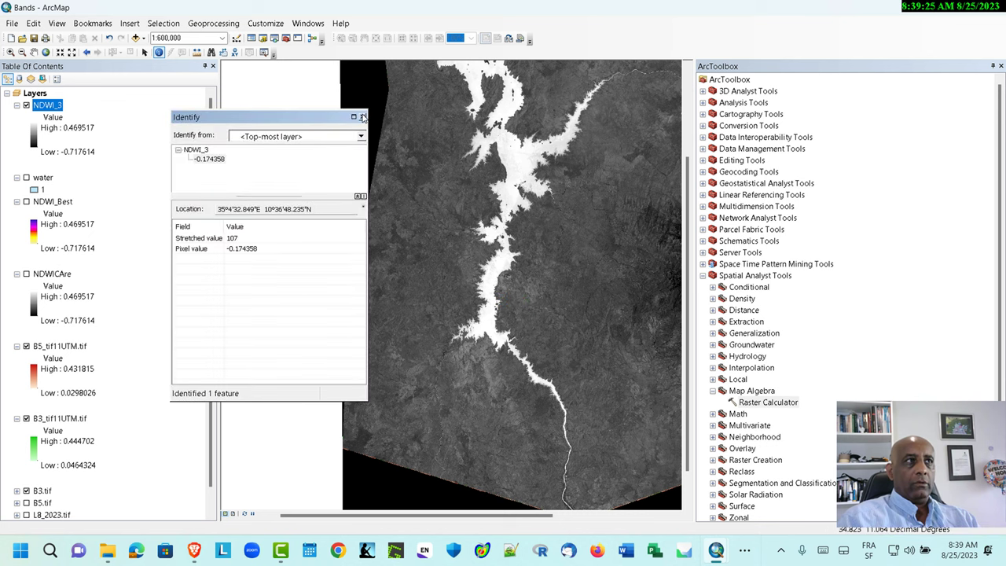
pyautogui.click(362, 117)
pyautogui.scroll(2, 448, 325)
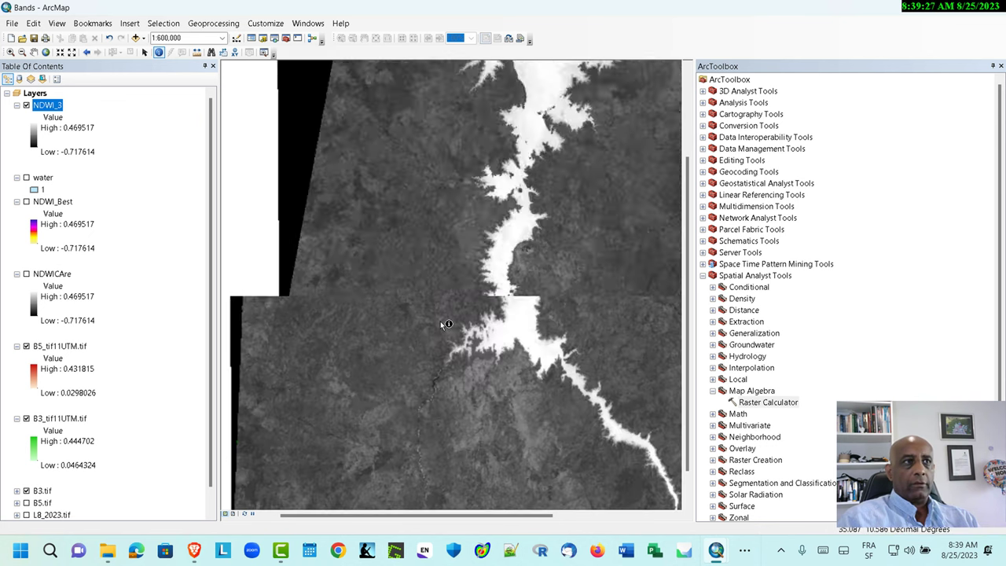
pyautogui.scroll(-3, 442, 323)
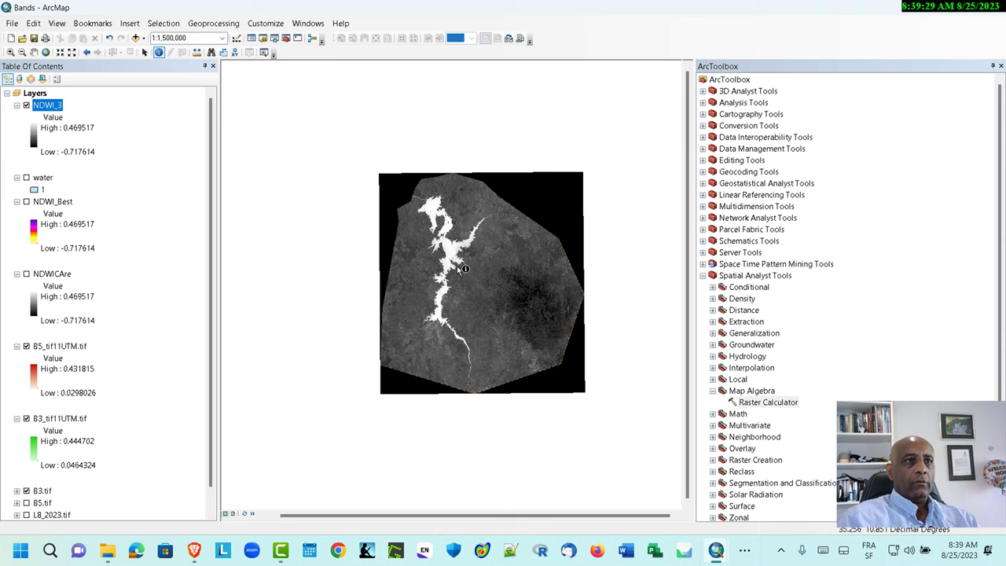
pyautogui.scroll(1, 460, 268)
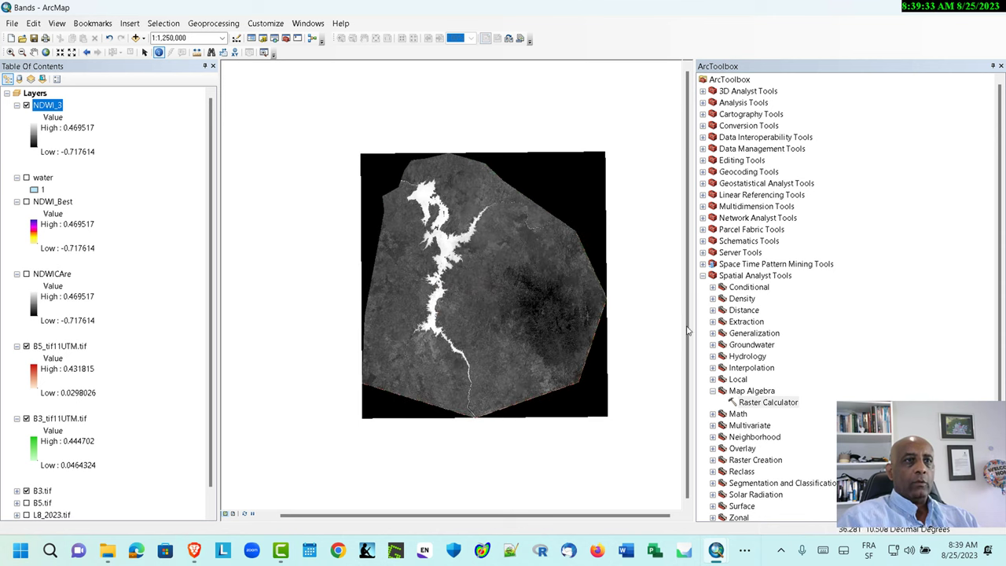
# Open the Reclassify tool from the Reclass set and use NDWI_3 as the input raster
pyautogui.scroll(-1, 710, 287)
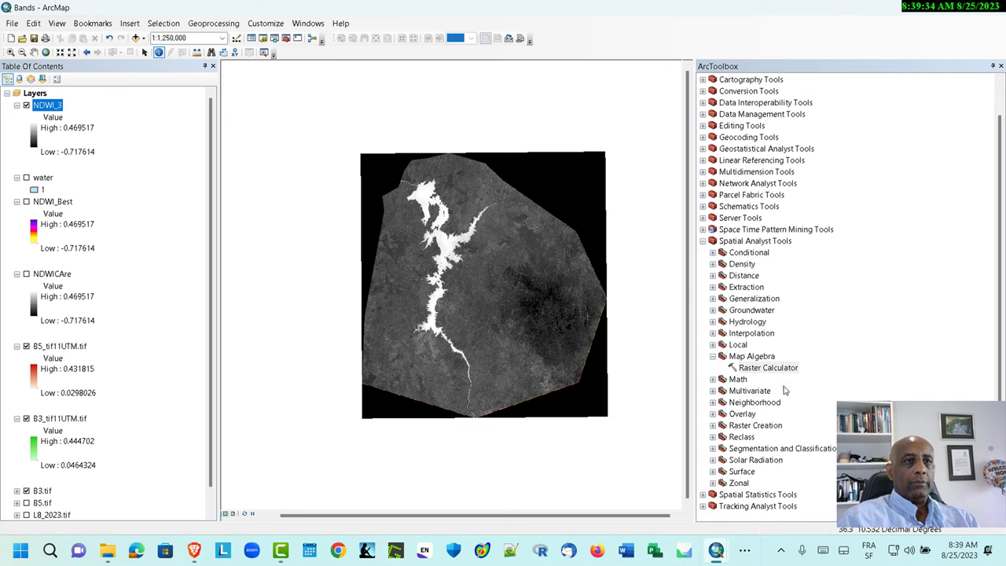
pyautogui.doubleClick(743, 438)
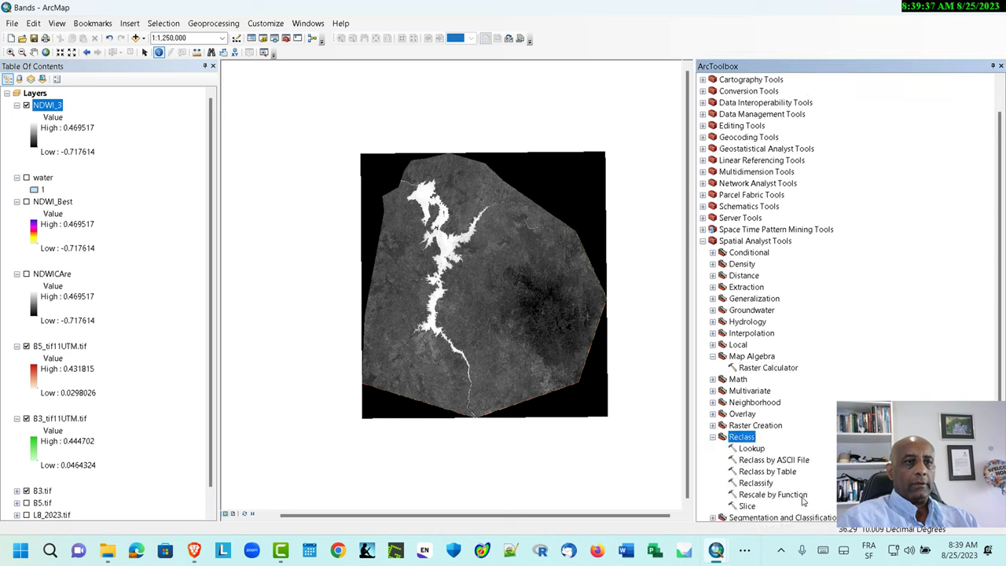
pyautogui.doubleClick(756, 484)
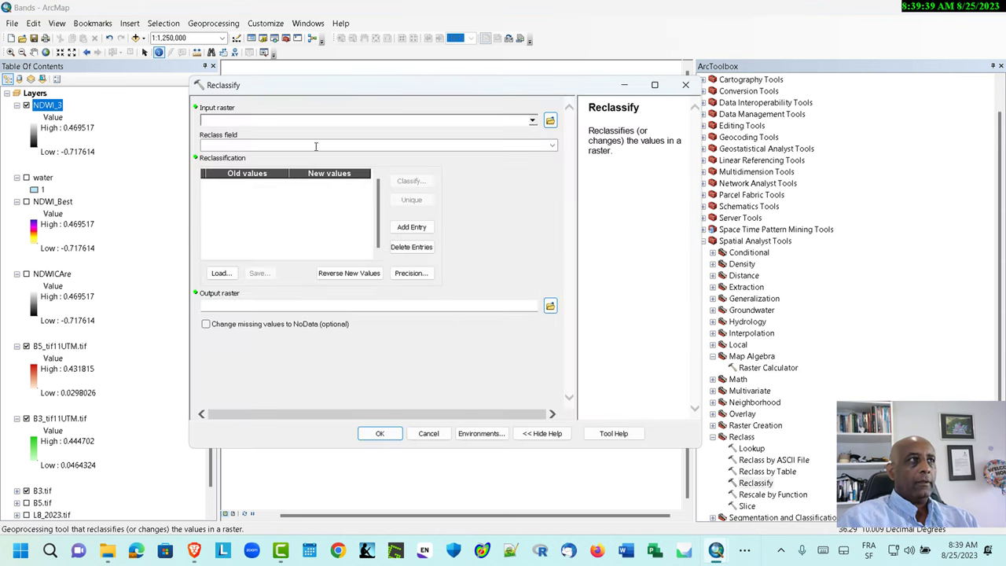
pyautogui.moveTo(57, 105); pyautogui.dragTo(267, 118)
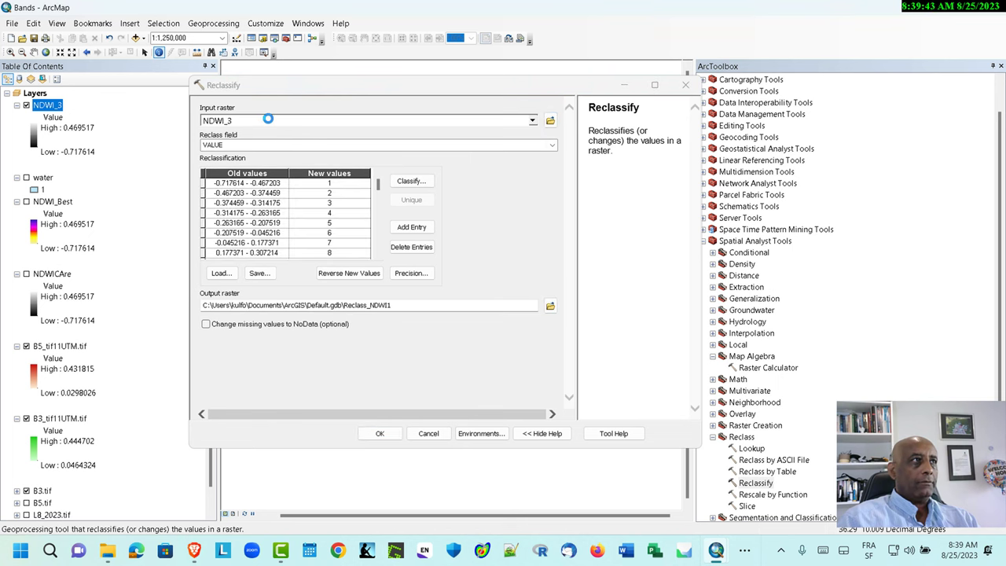
# Allow the ActiveX interaction and classify the NDWI_3 values into 1 class
pyautogui.click(411, 181)
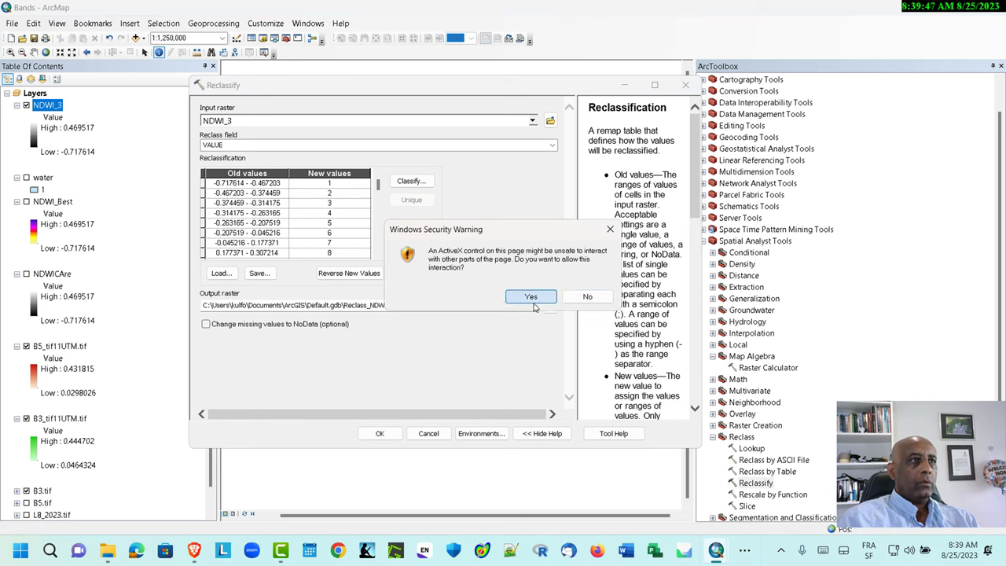
pyautogui.click(532, 299)
pyautogui.click(342, 159)
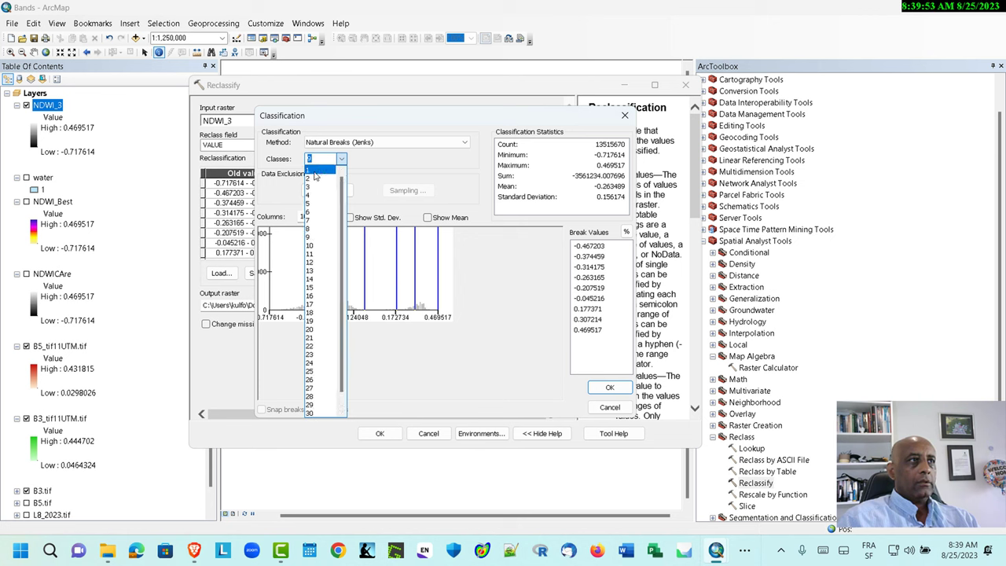
pyautogui.click(319, 172)
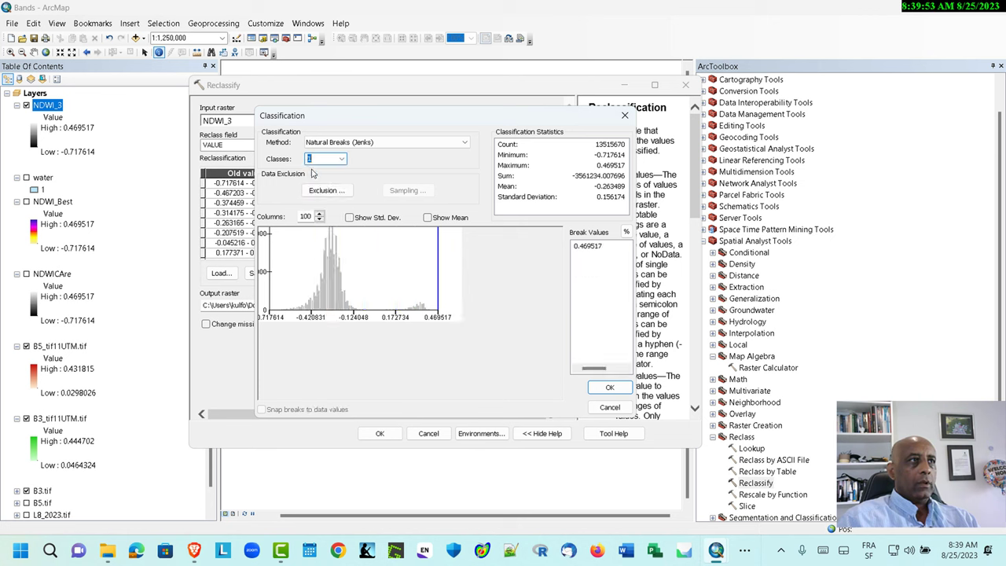
pyautogui.click(609, 387)
# Try to enter 0-1, without spaces, as the old value range of the single class
pyautogui.click(279, 183)
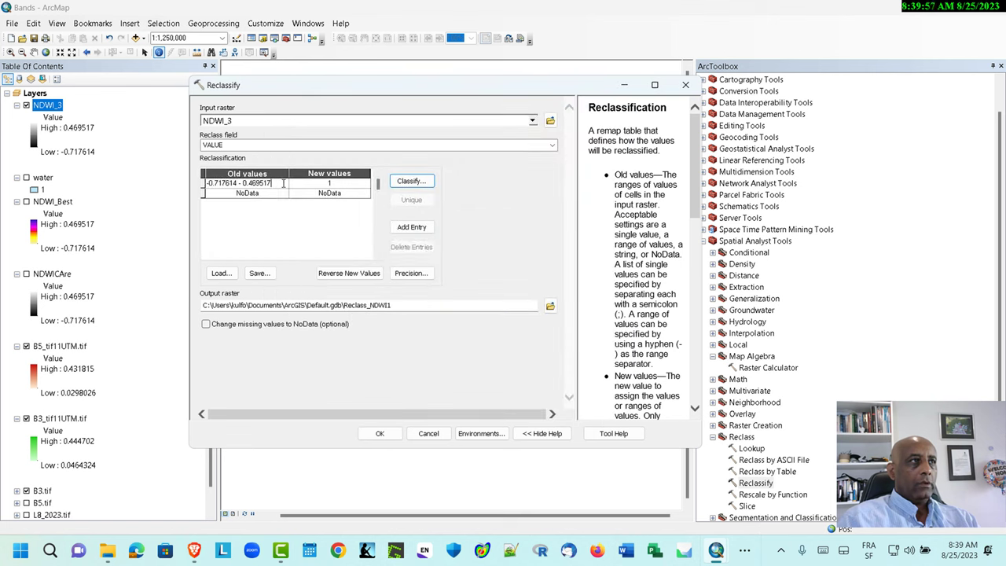
pyautogui.moveTo(271, 184); pyautogui.dragTo(179, 183)
pyautogui.write('0-1')
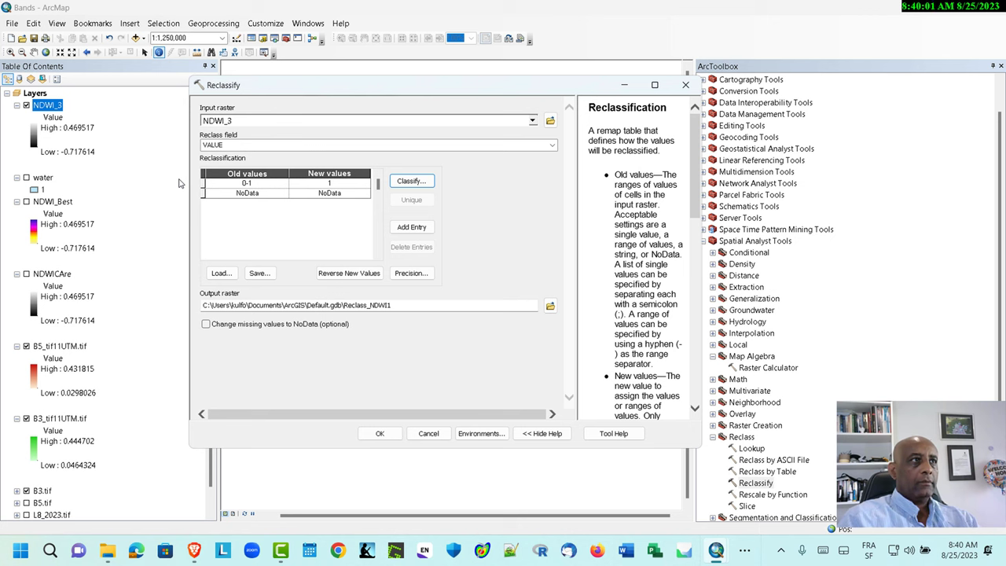
pyautogui.click(206, 329)
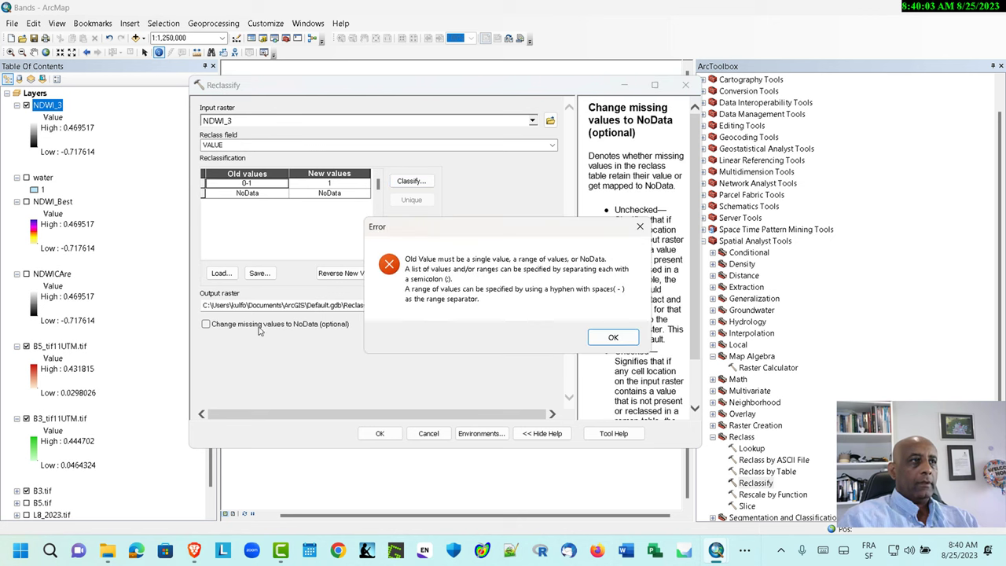
pyautogui.click(607, 338)
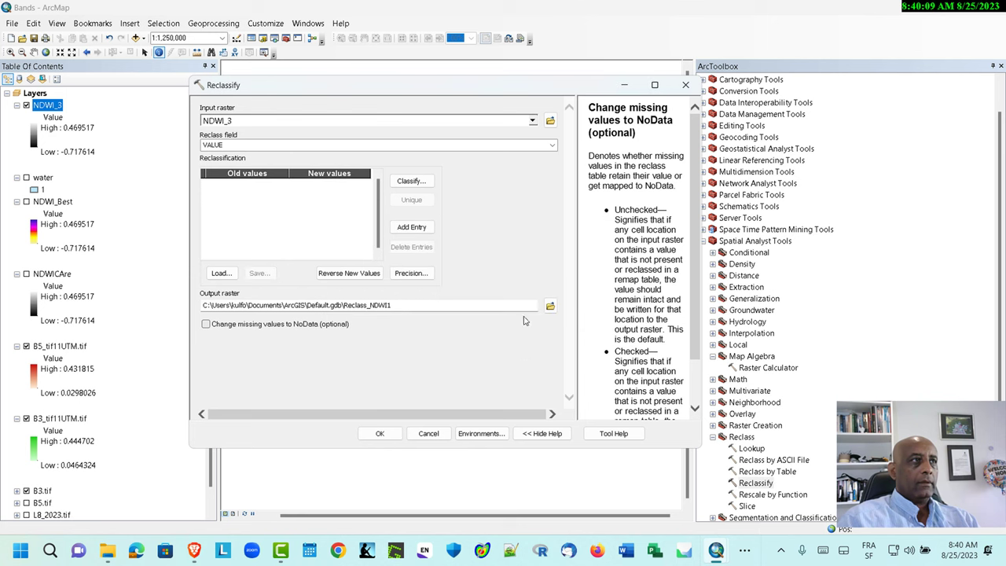
# Rebuild the emptied reclassification table with 1 class using the Natural Breaks (Jenks) method
pyautogui.click(412, 181)
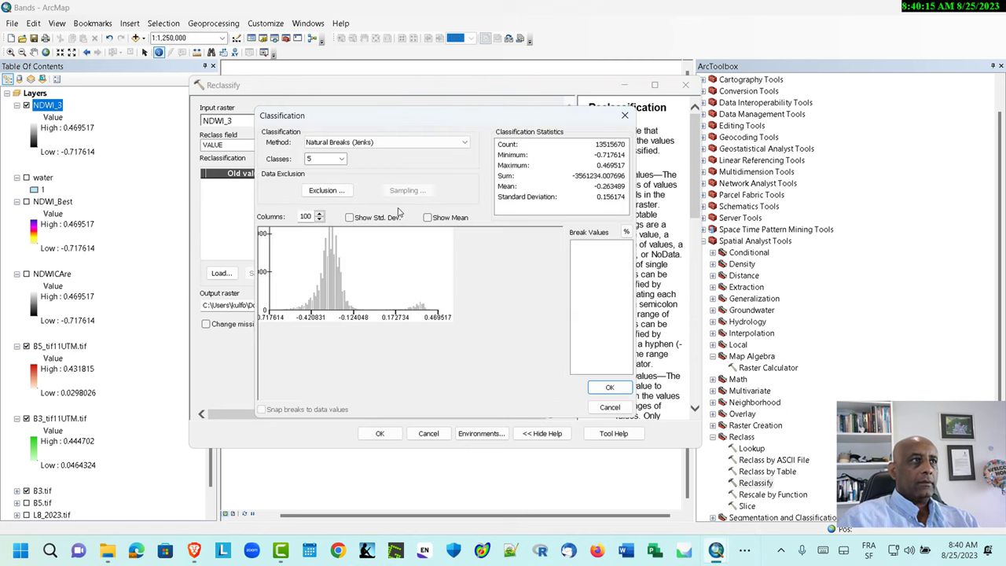
pyautogui.click(341, 158)
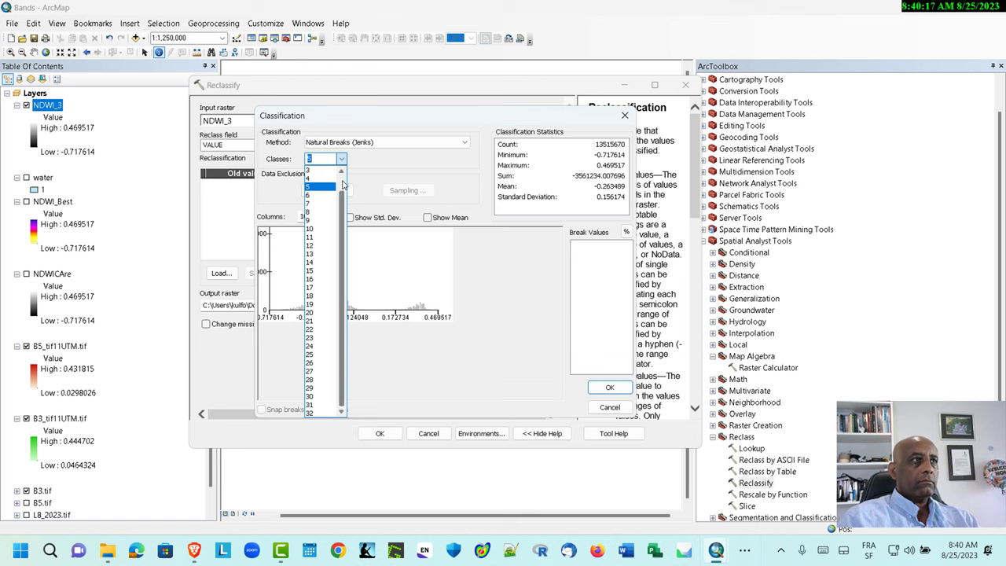
pyautogui.click(326, 170)
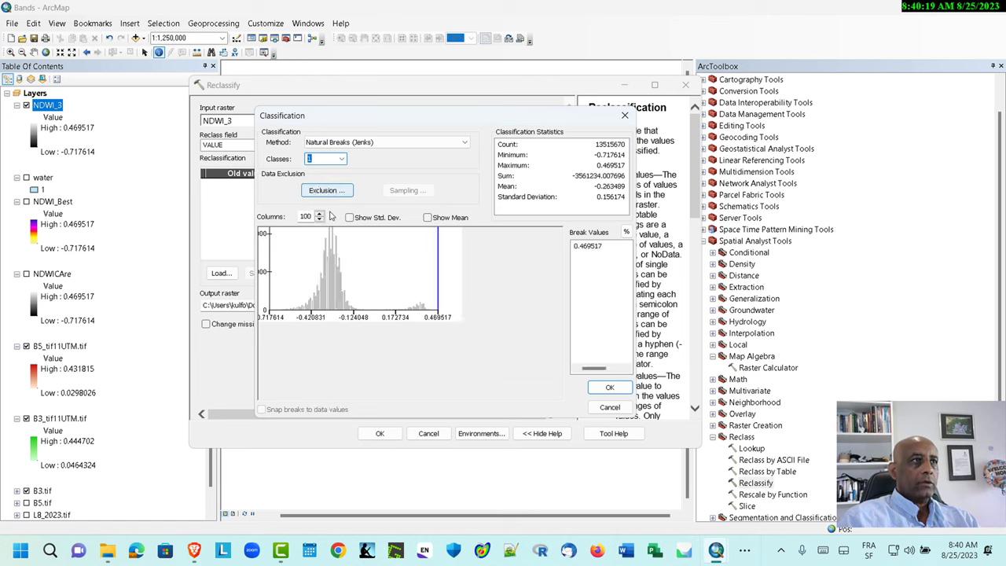
pyautogui.click(608, 388)
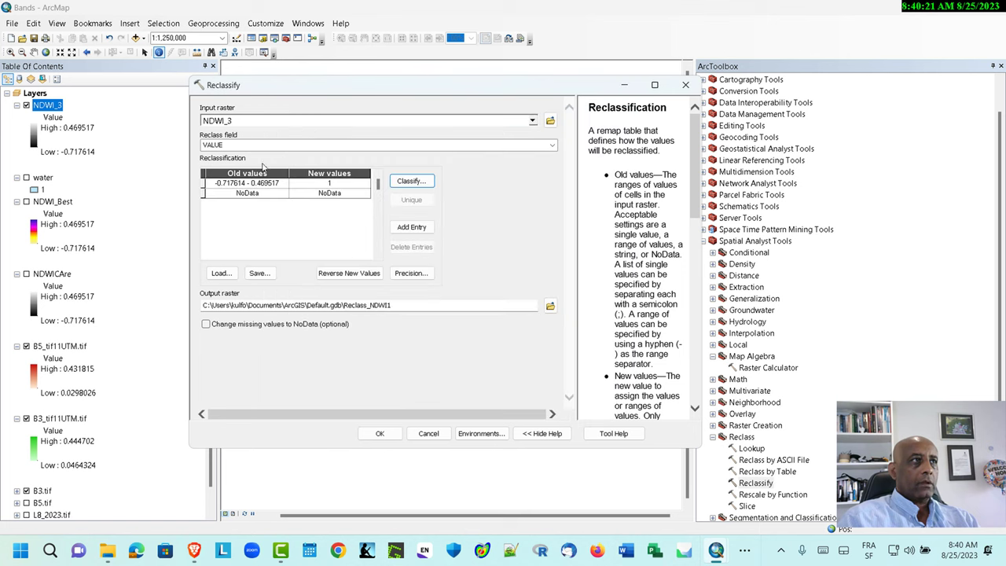
# Set the class's old value range to 0 - 1, with spaces around the hyphen, and change missing values to NoData
pyautogui.click(247, 184)
pyautogui.click(246, 185)
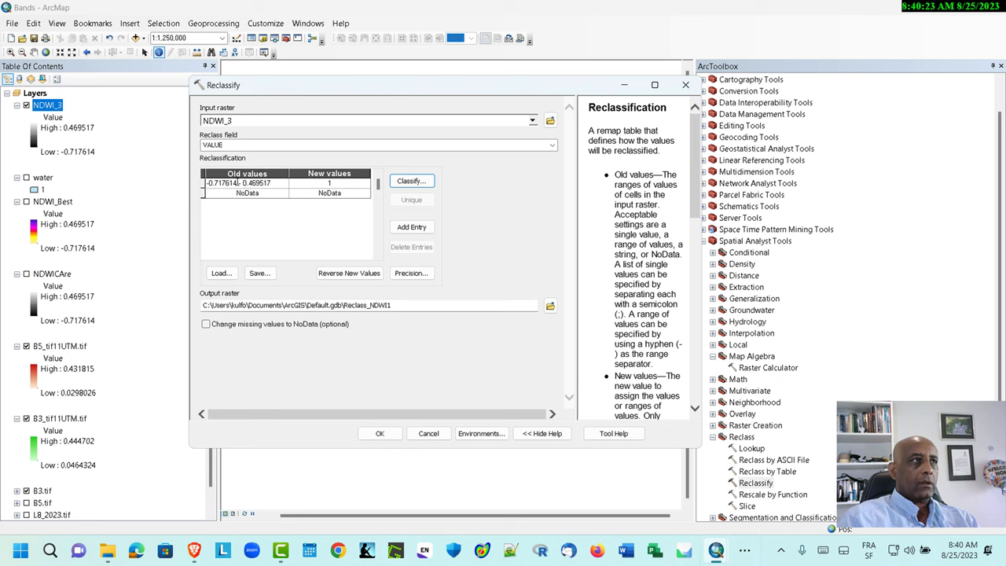
pyautogui.moveTo(236, 182); pyautogui.dragTo(206, 182)
pyautogui.write('0')
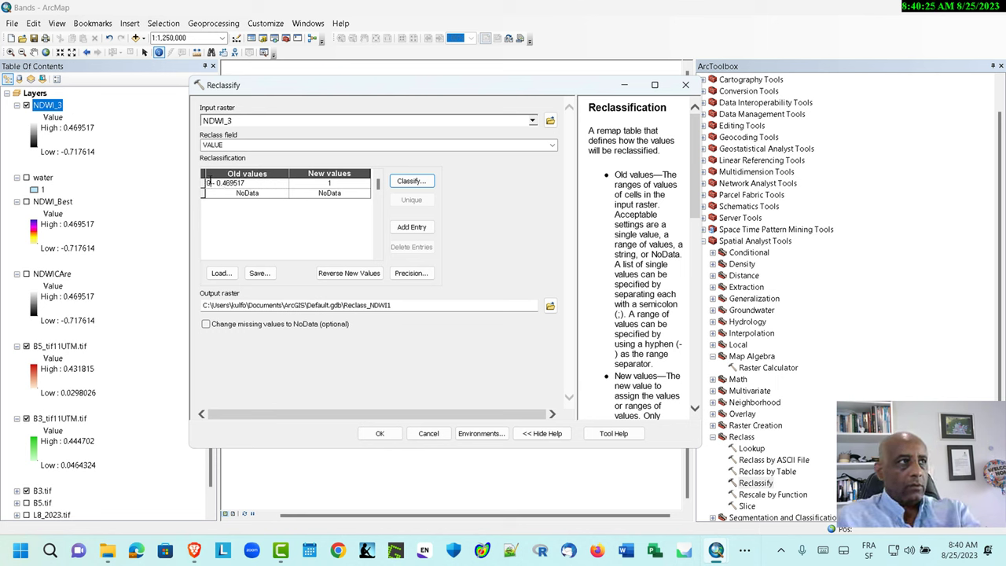
pyautogui.moveTo(238, 182); pyautogui.dragTo(286, 181)
pyautogui.write('1')
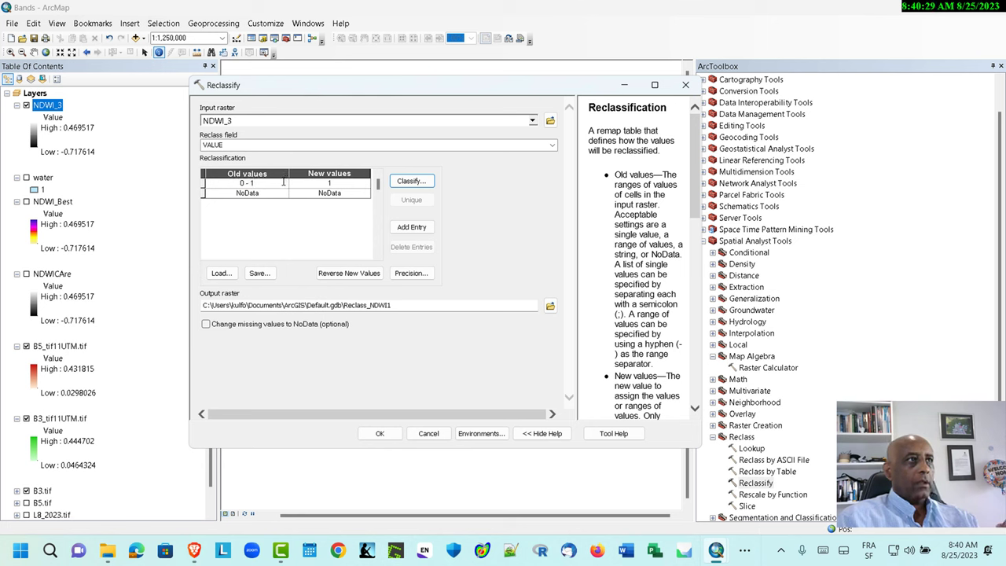
pyautogui.click(241, 329)
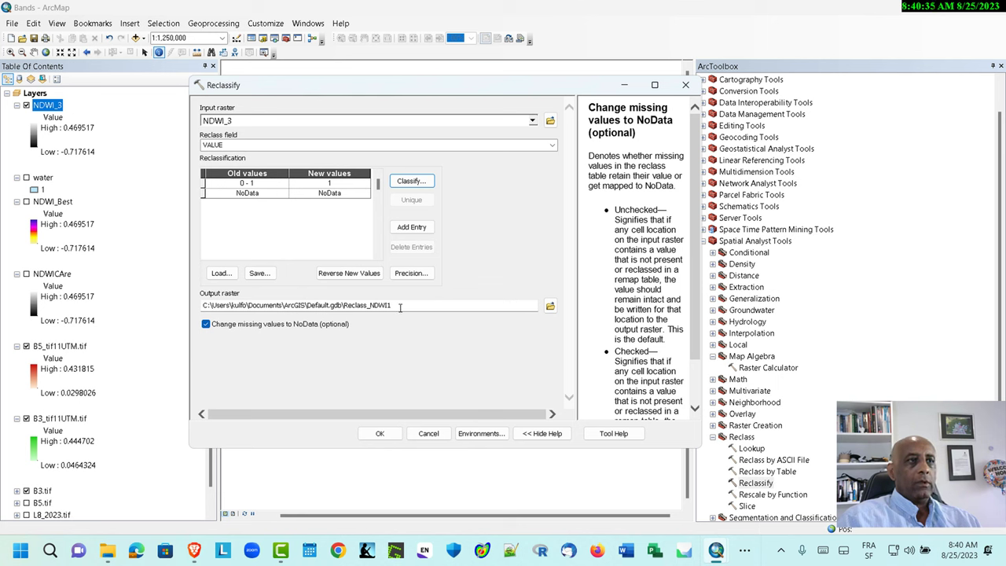
# Save the reclassified output raster as recNDWI in the NDWI folder and run Reclassify
pyautogui.click(550, 306)
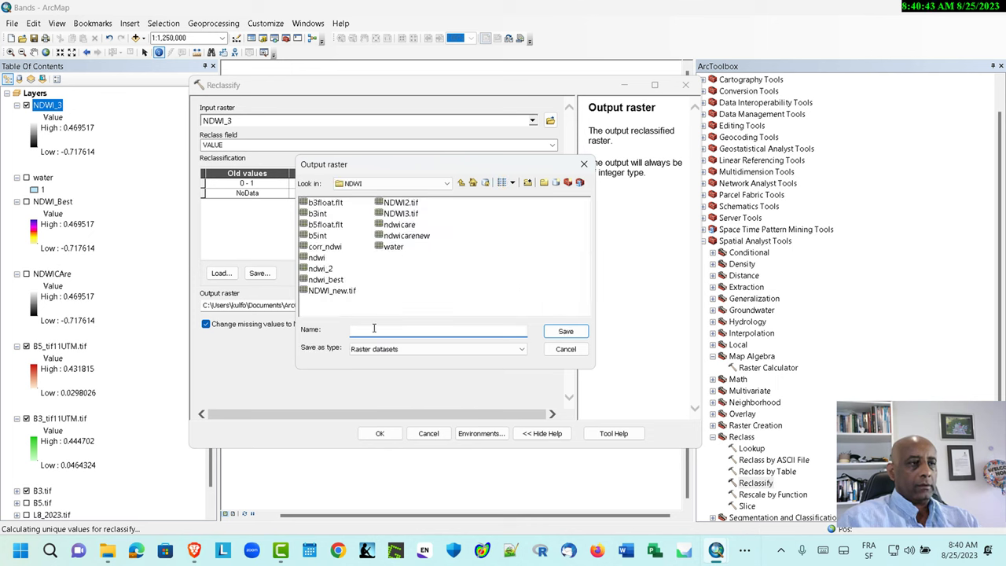
pyautogui.write('rec')
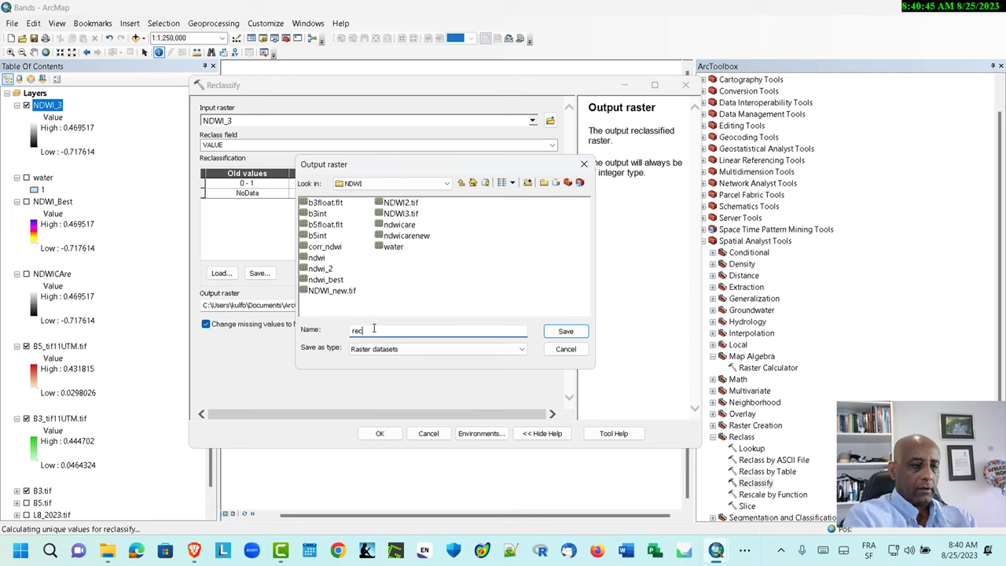
pyautogui.write('NDWI')
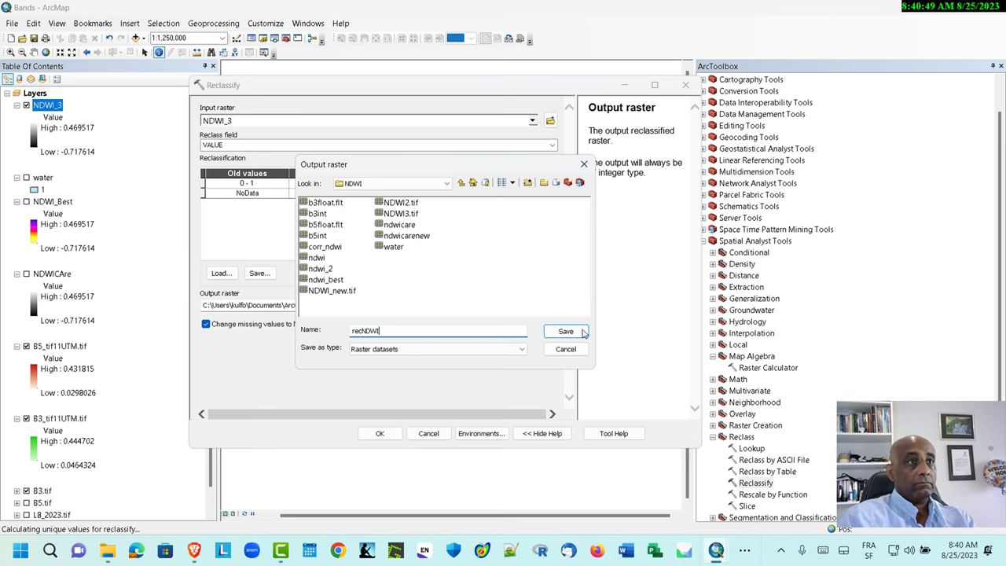
pyautogui.press('Return')
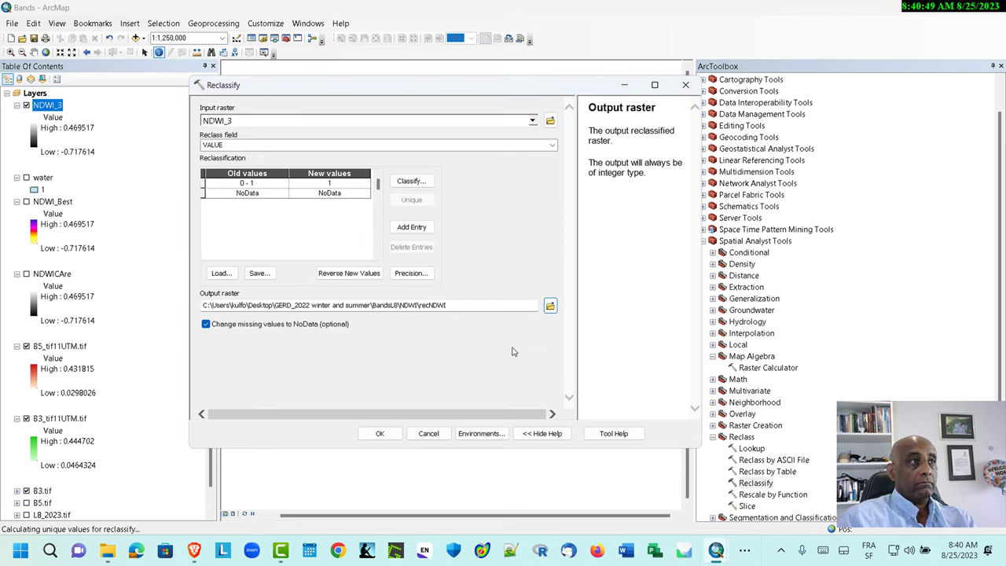
pyautogui.click(380, 433)
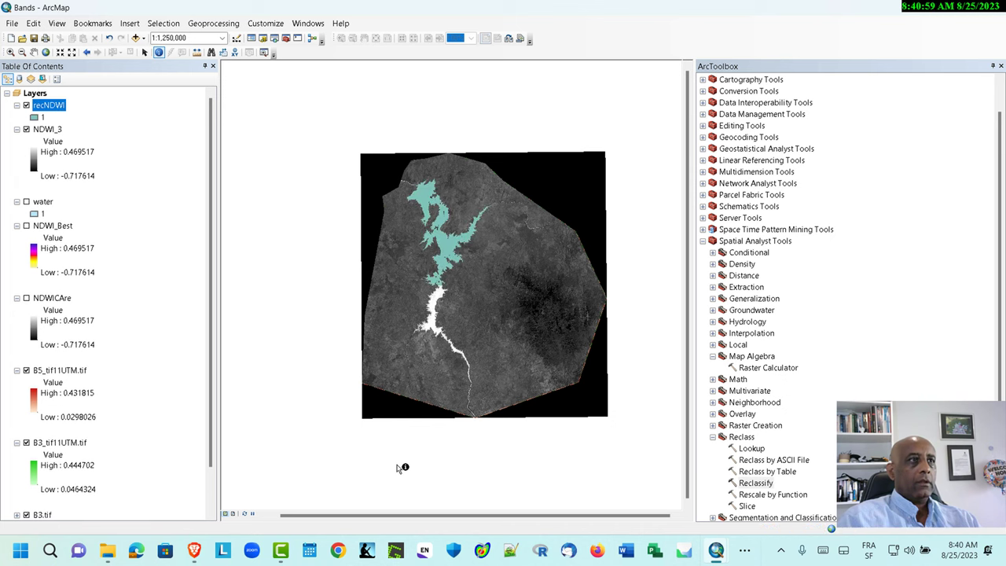
# Hide the NDWI_3, B5_tif11UTM.tif, B3_tif11UTM.tif and B3.tif layers so that only recNDWI is drawn
pyautogui.click(26, 129)
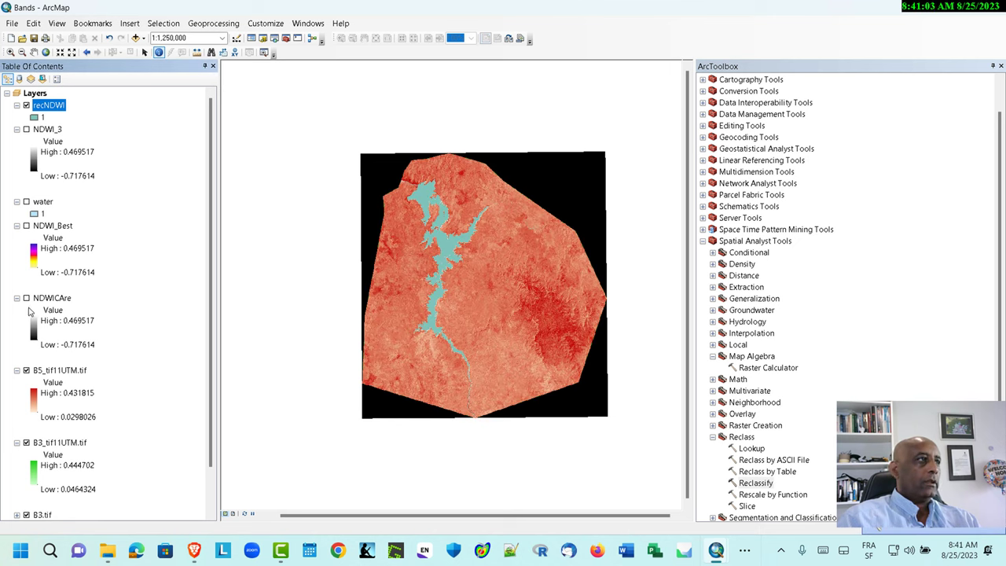
pyautogui.click(26, 369)
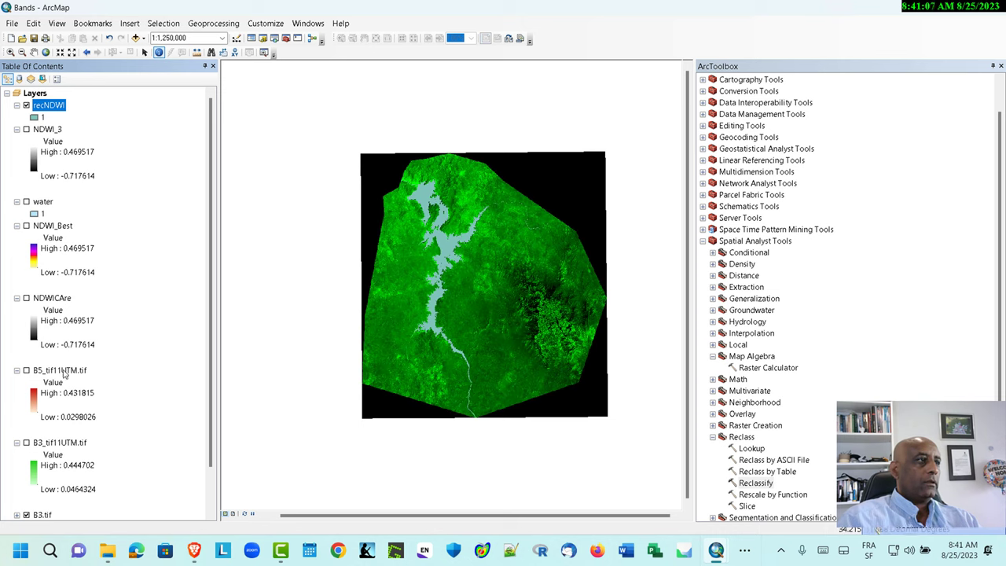
pyautogui.scroll(-2, 58, 424)
pyautogui.click(26, 467)
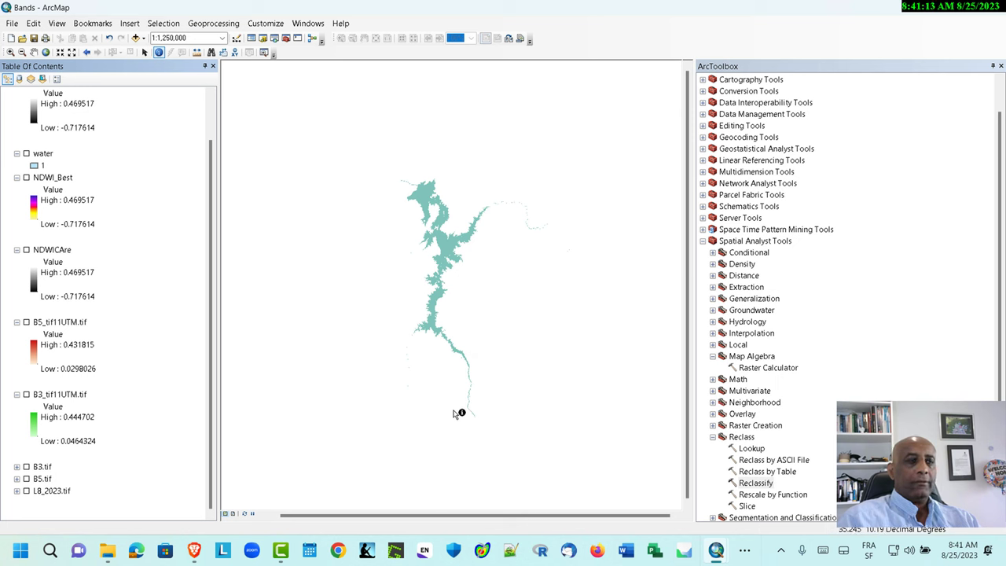
pyautogui.scroll(1, 454, 414)
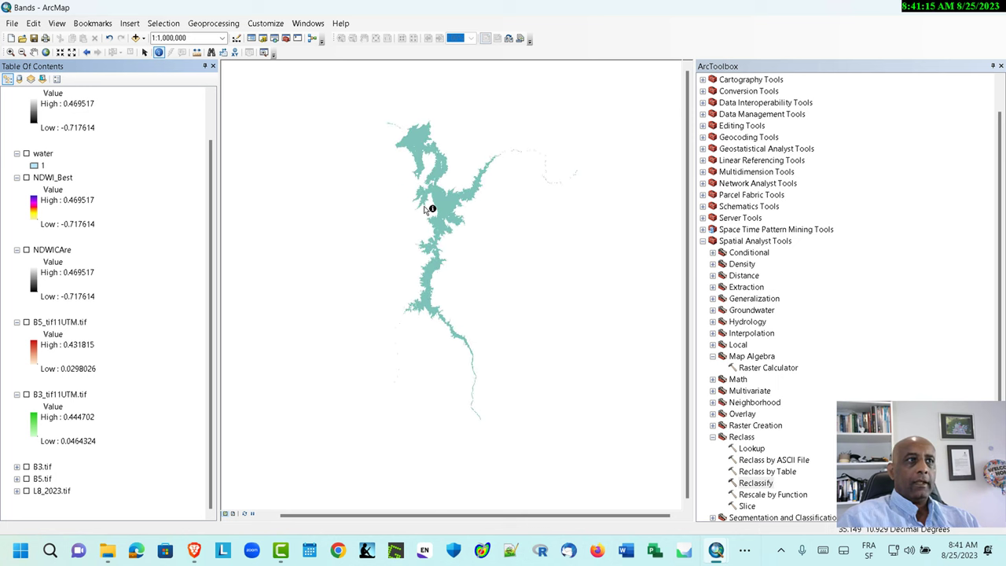
pyautogui.scroll(1, 447, 201)
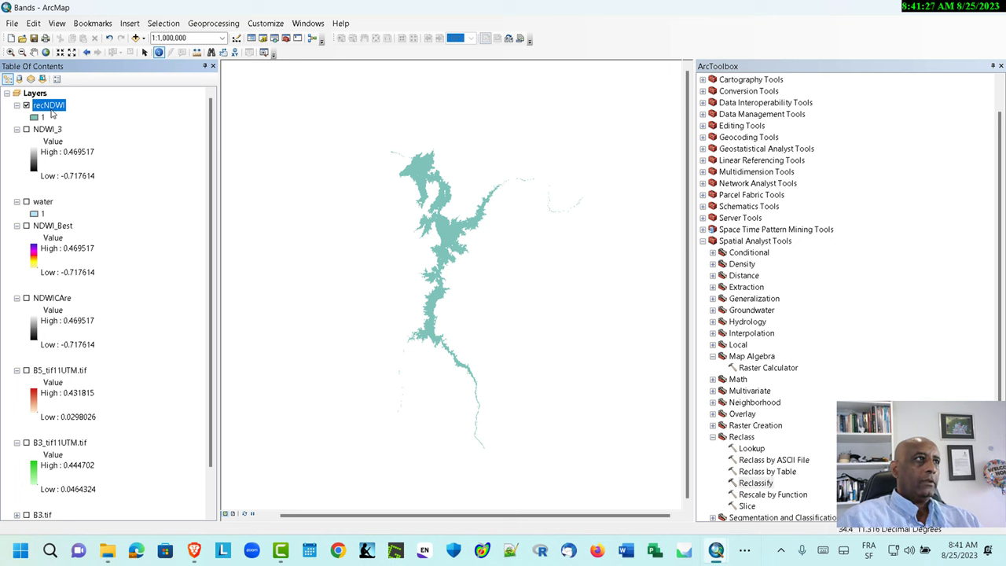
# Add a Float field named AREA to the attribute table of recNDWI
pyautogui.rightClick(51, 107)
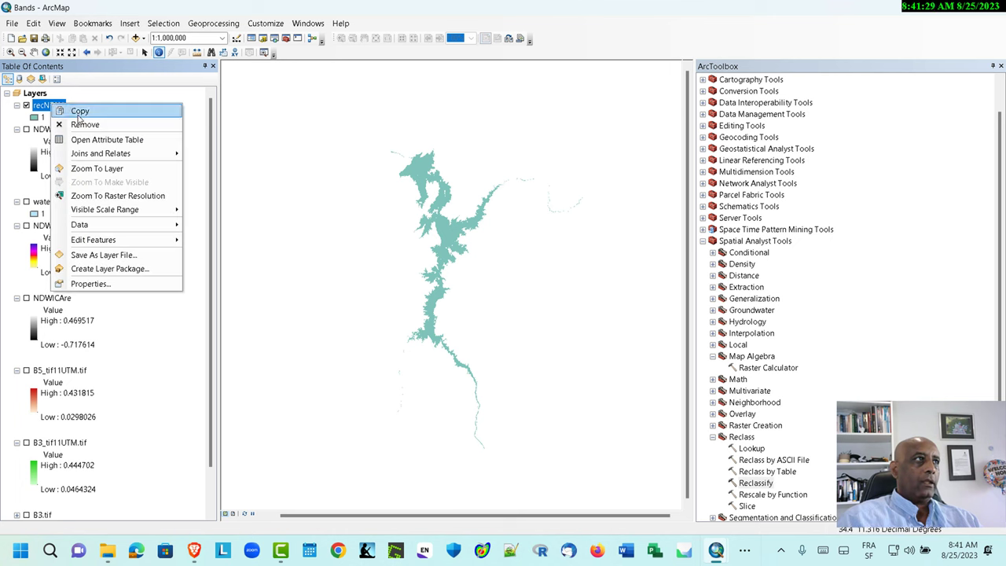
pyautogui.click(101, 141)
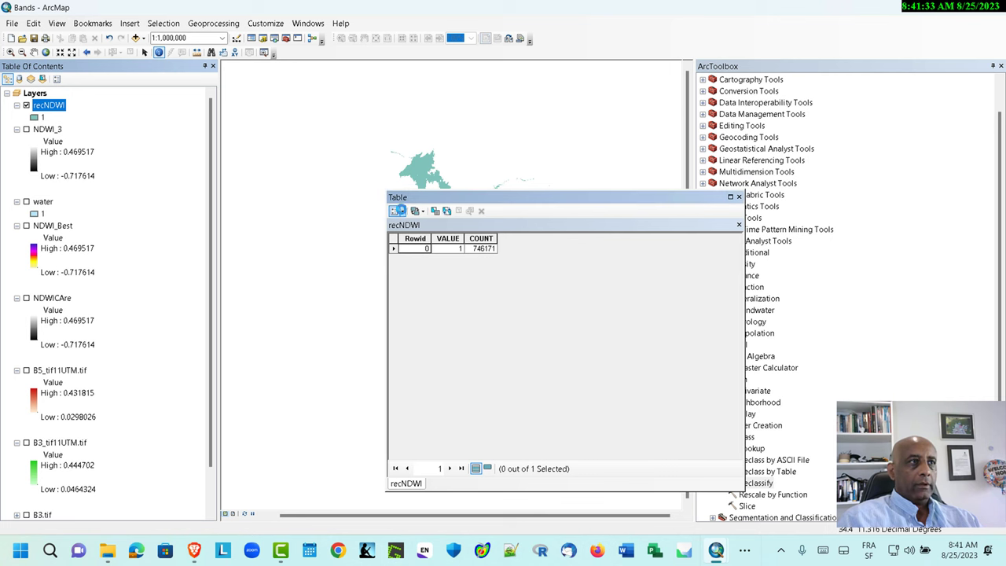
pyautogui.click(398, 212)
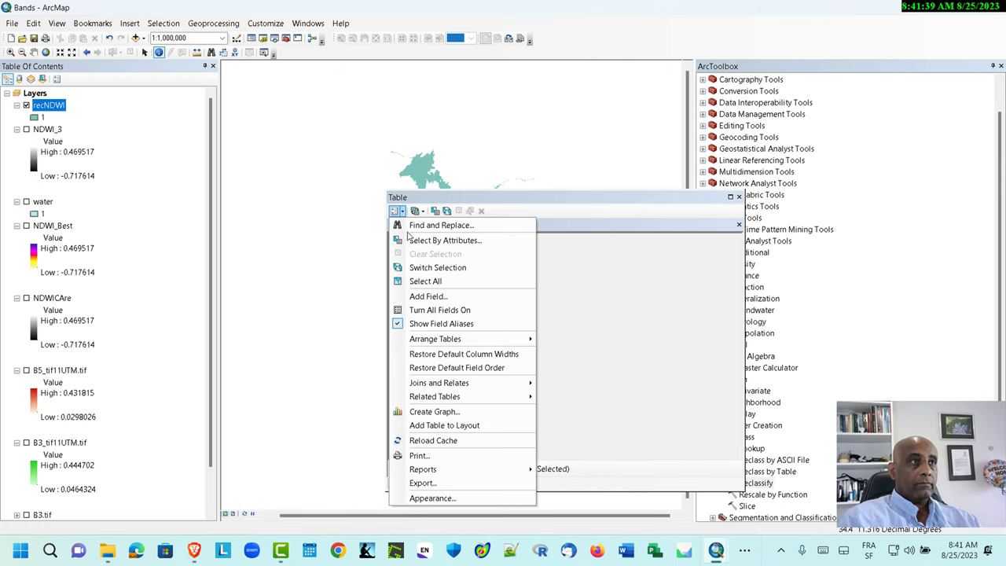
pyautogui.click(432, 297)
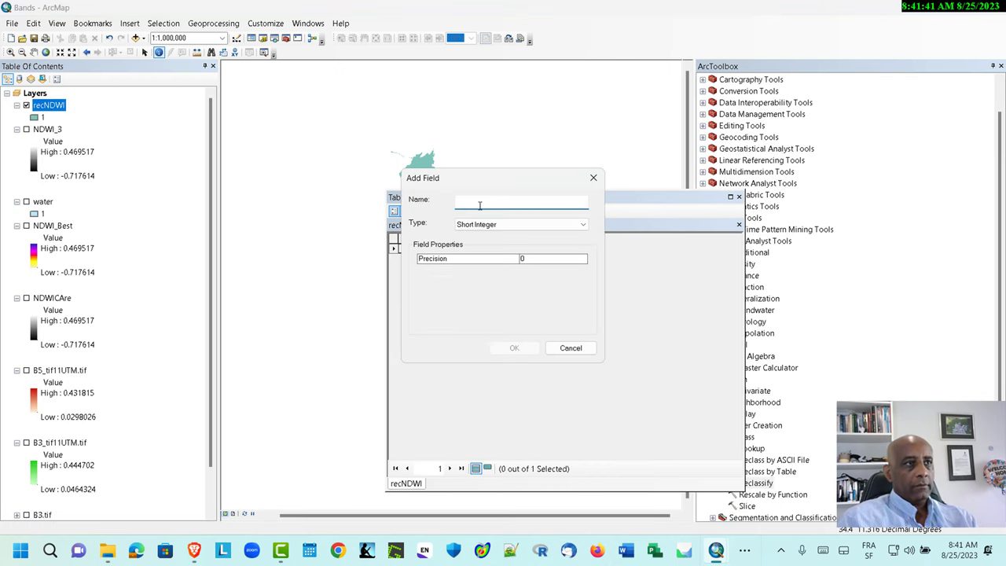
pyautogui.write('AREA')
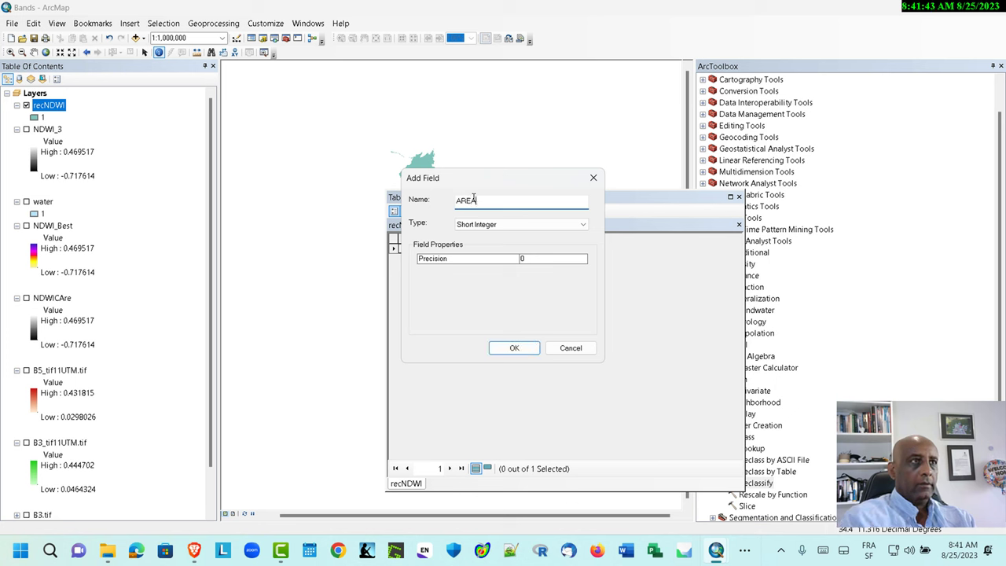
pyautogui.click(501, 229)
pyautogui.click(487, 260)
pyautogui.click(491, 225)
pyautogui.click(488, 245)
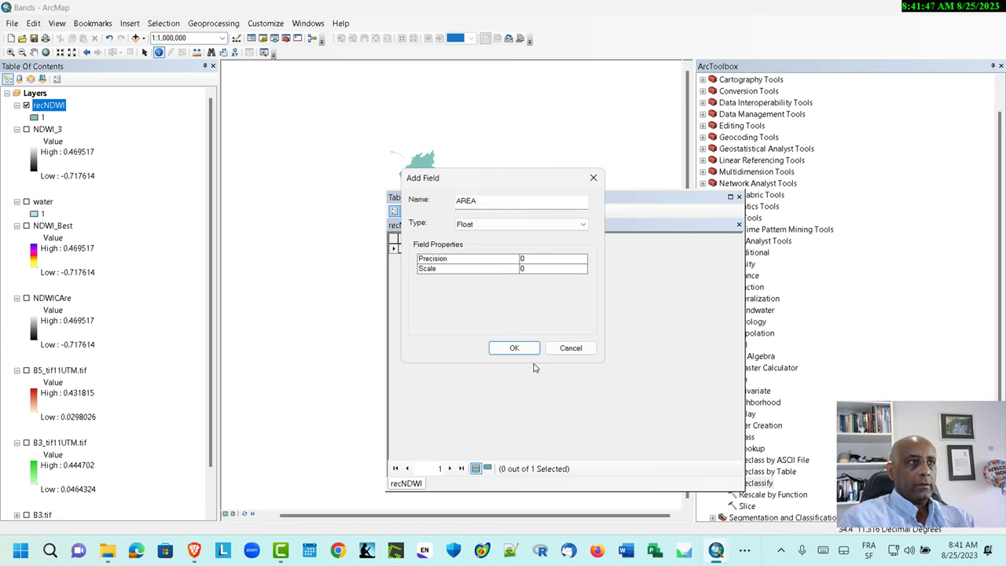
pyautogui.click(514, 348)
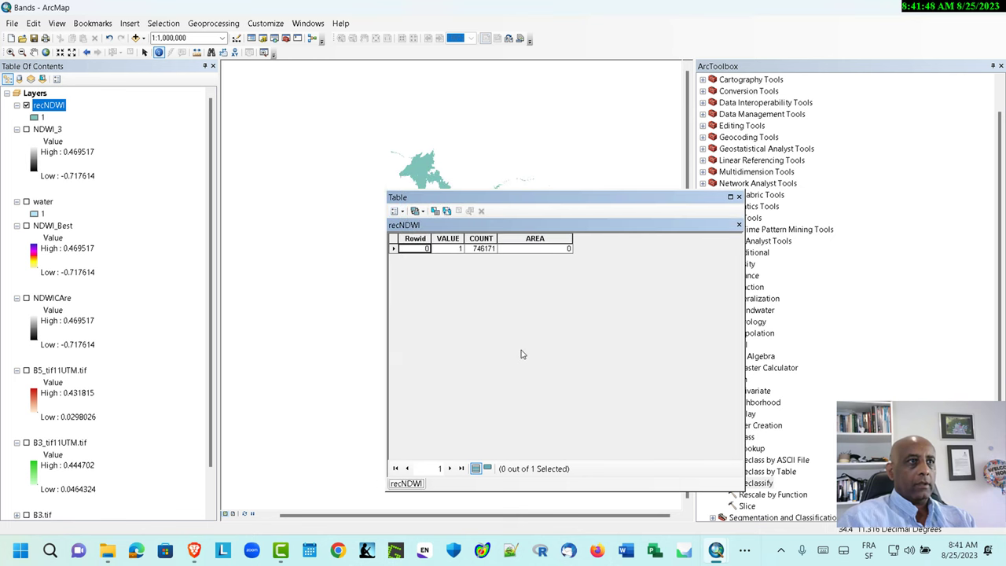
pyautogui.click(534, 238)
pyautogui.rightClick(541, 240)
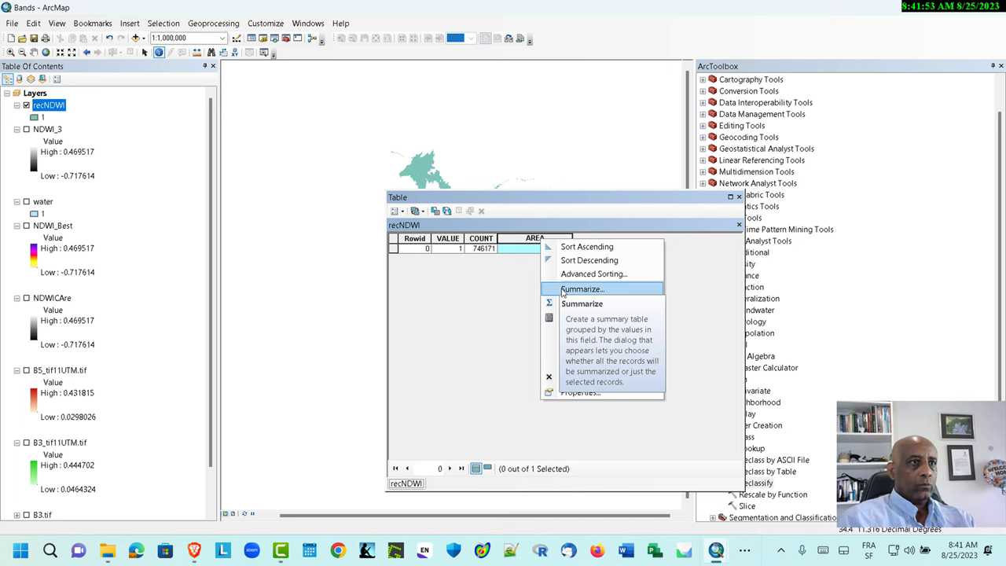
pyautogui.click(575, 318)
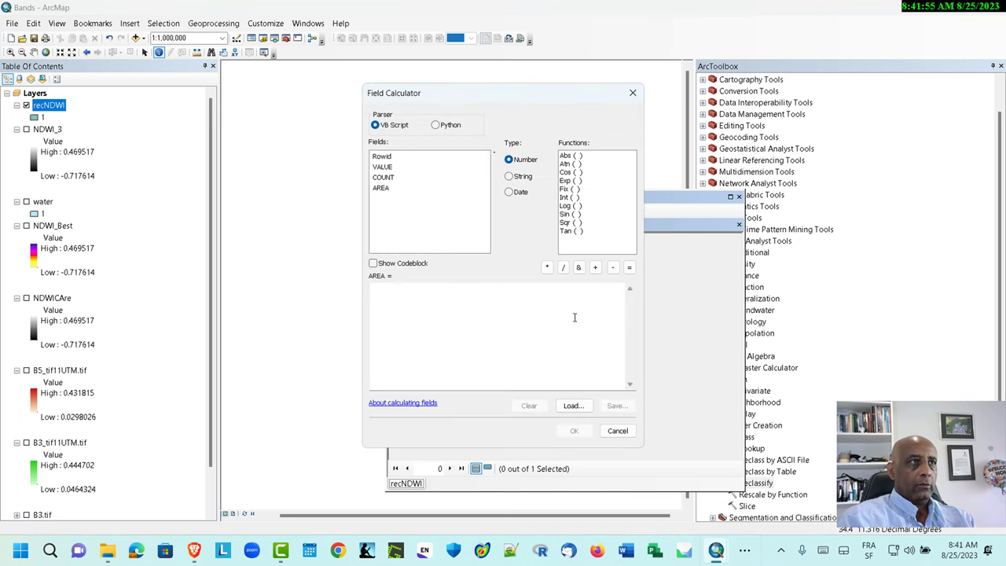
pyautogui.doubleClick(383, 178)
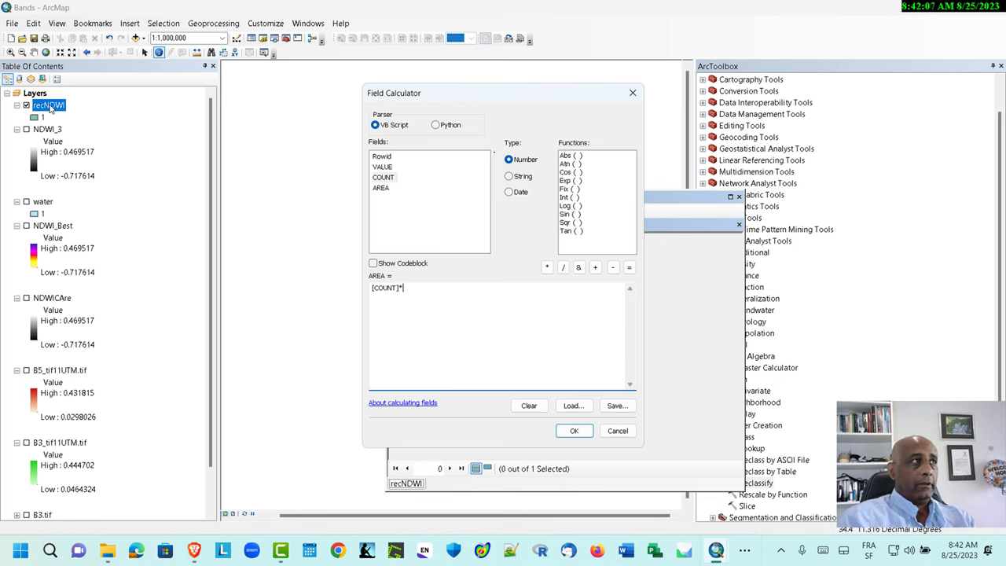
pyautogui.click(629, 434)
# Look up the cell size of recNDWI in the source information of its layer properties
pyautogui.rightClick(63, 115)
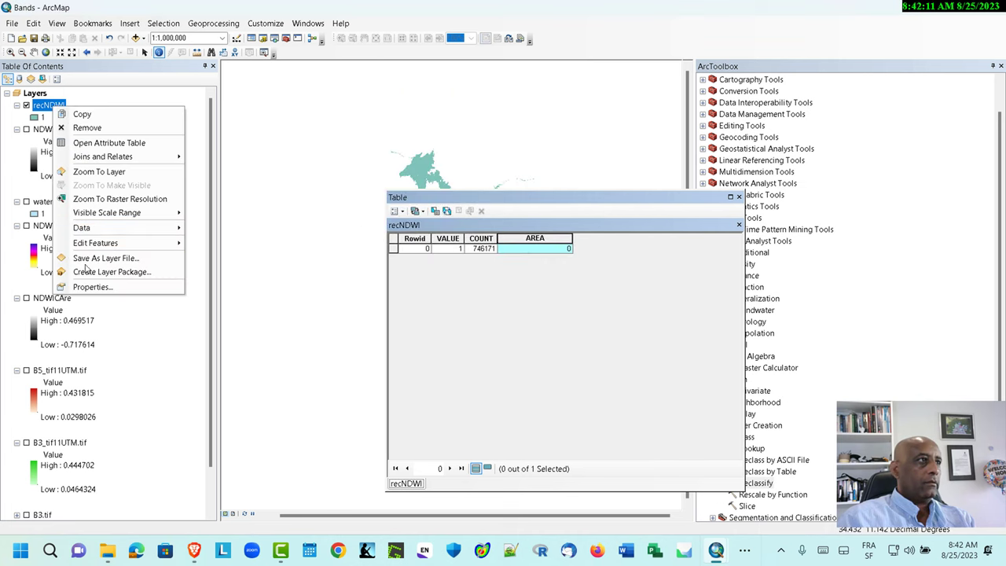
pyautogui.click(86, 288)
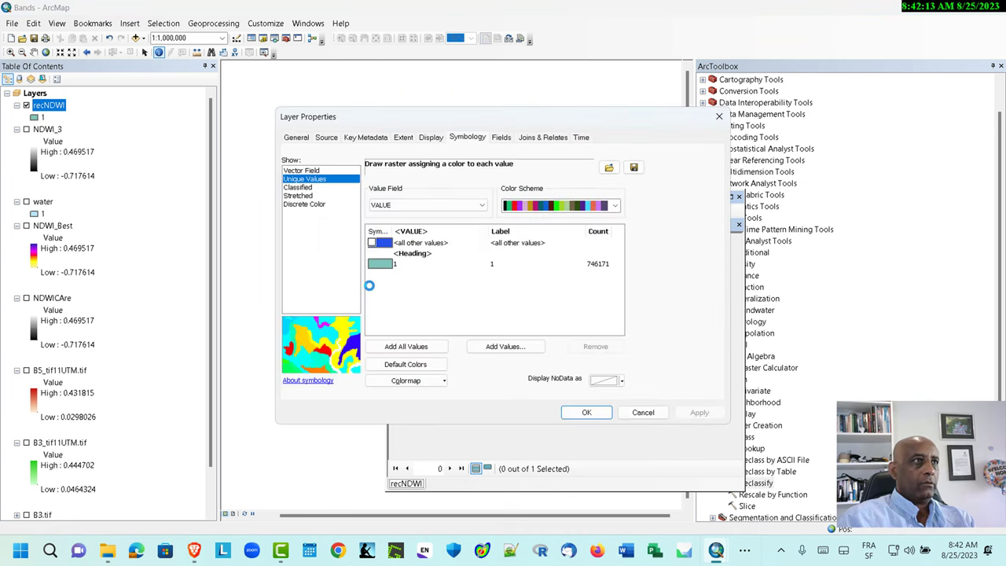
pyautogui.click(326, 137)
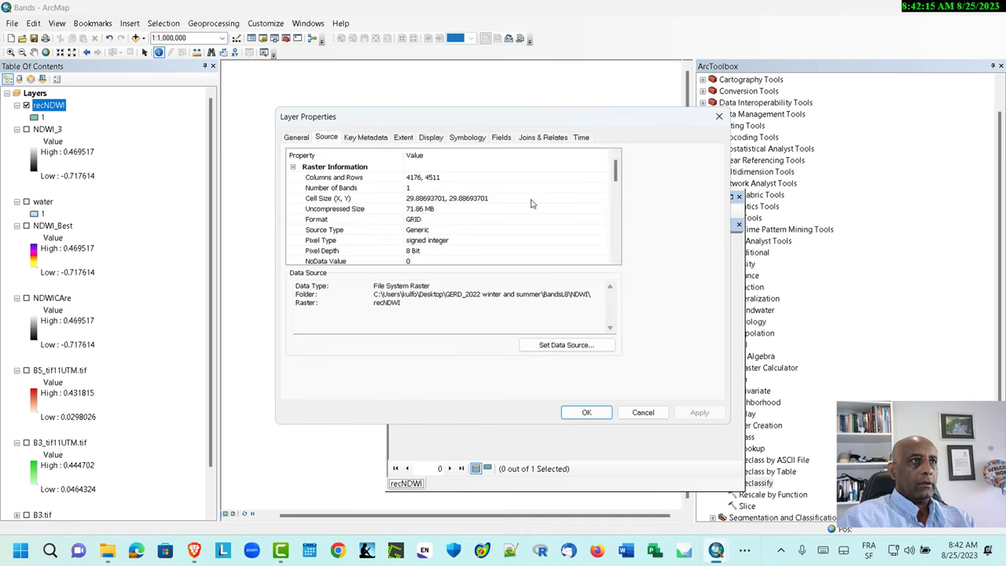
pyautogui.click(508, 199)
pyautogui.click(465, 199)
pyautogui.moveTo(405, 198); pyautogui.dragTo(493, 197)
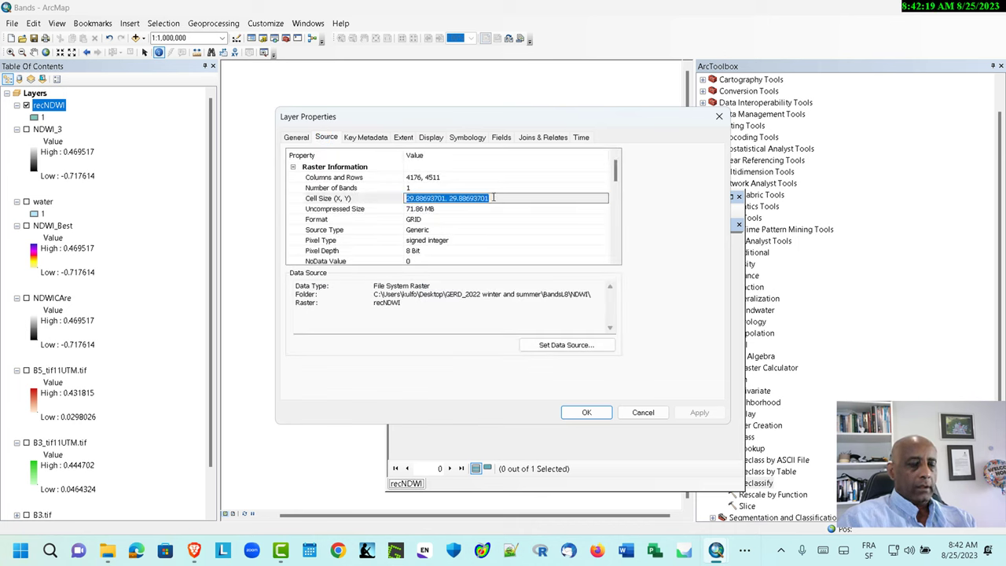
pyautogui.click(643, 412)
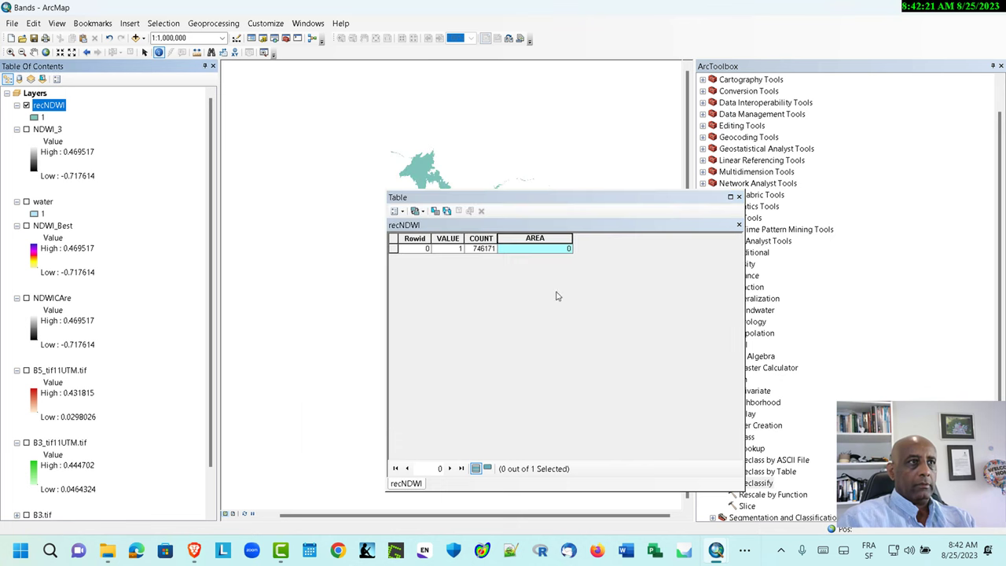
# Start a Field Calculator expression for the AREA field that multiplies [COUNT]
pyautogui.rightClick(544, 245)
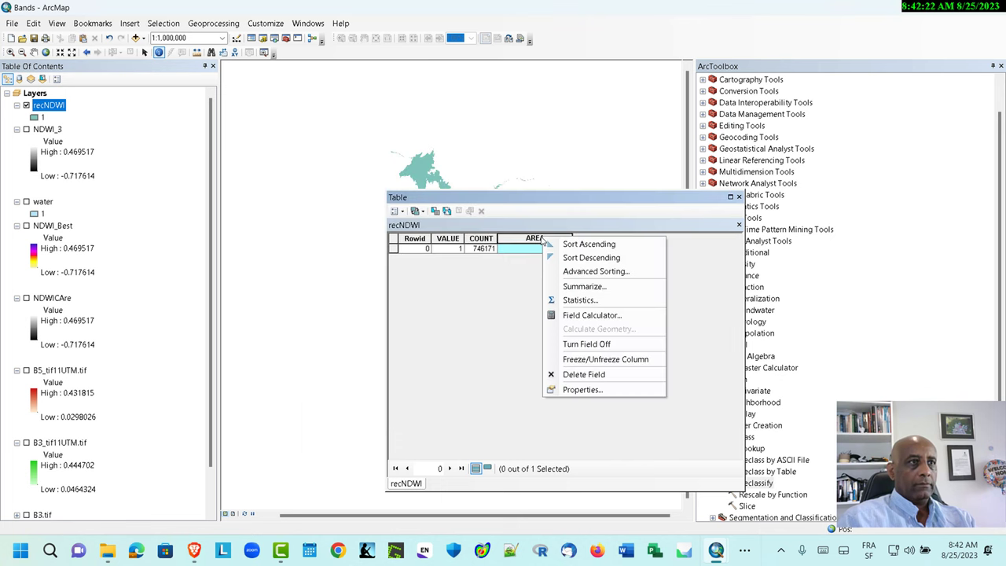
pyautogui.click(592, 313)
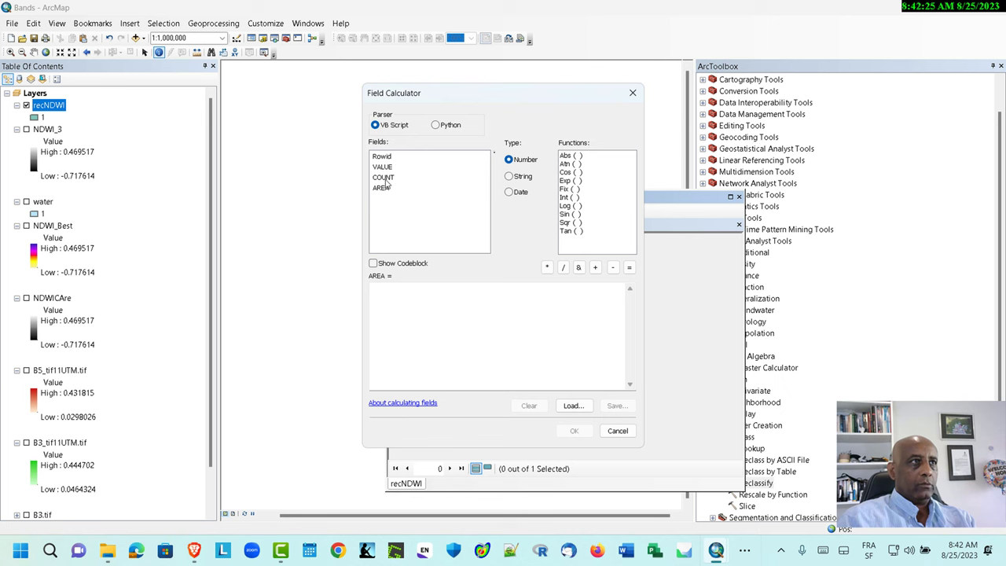
pyautogui.doubleClick(383, 178)
pyautogui.write('*')
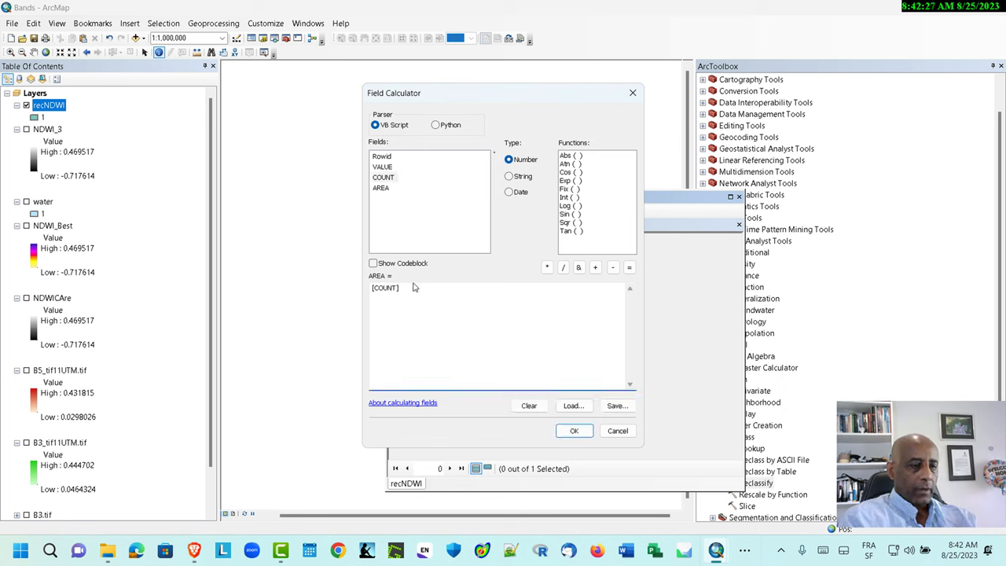